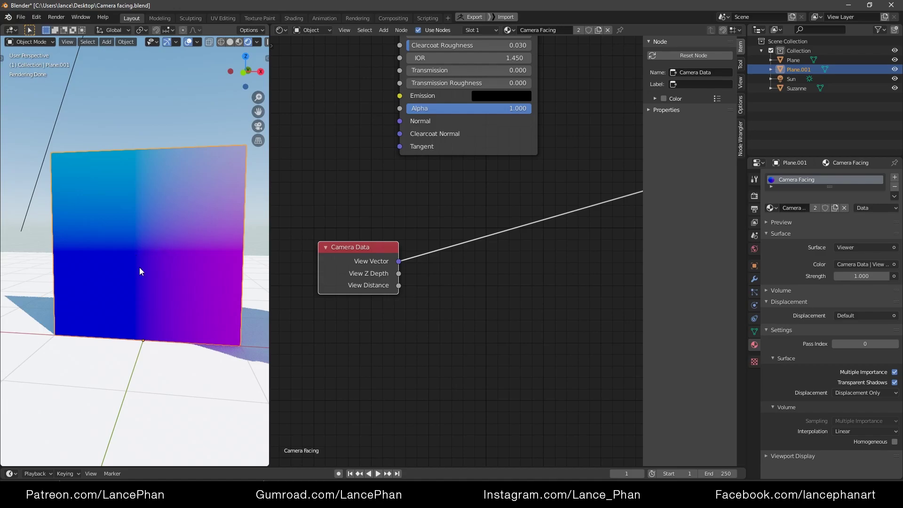
Examine the view-vector colours on the plane from several viewing angles and distances
{"action": "middle_click_drag", "start_coordinate": [175, 248], "coordinate": [183, 299]}
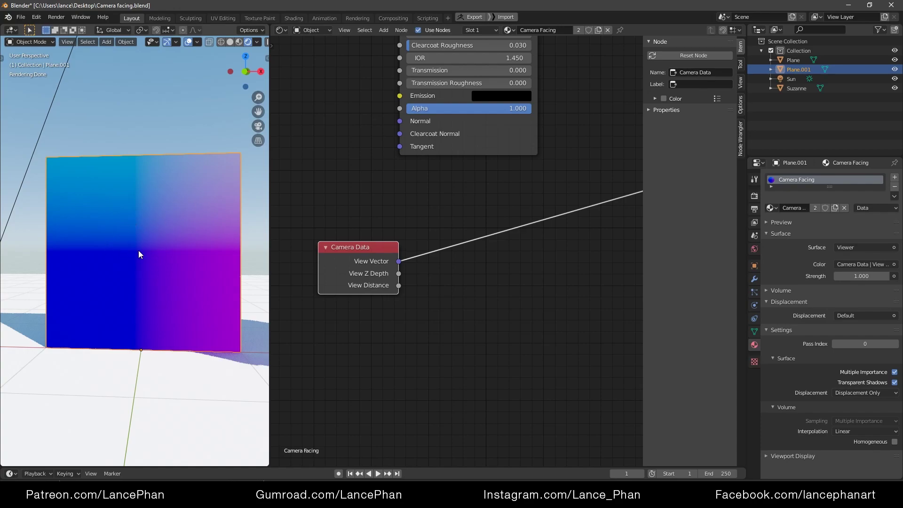
{"action": "mouse_move", "coordinate": [141, 221]}
{"action": "middle_mouse_down"}
{"action": "mouse_move", "coordinate": [117, 241]}
{"action": "mouse_move", "coordinate": [111, 236]}
{"action": "mouse_move", "coordinate": [157, 240]}
{"action": "mouse_move", "coordinate": [202, 221]}
{"action": "mouse_move", "coordinate": [85, 256]}
{"action": "mouse_move", "coordinate": [106, 252]}
{"action": "mouse_move", "coordinate": [181, 191]}
{"action": "mouse_move", "coordinate": [123, 200]}
{"action": "mouse_move", "coordinate": [141, 214]}
{"action": "mouse_move", "coordinate": [126, 193]}
{"action": "mouse_move", "coordinate": [125, 218]}
{"action": "mouse_move", "coordinate": [117, 204]}
{"action": "mouse_move", "coordinate": [152, 208]}
{"action": "mouse_move", "coordinate": [118, 210]}
{"action": "mouse_move", "coordinate": [141, 214]}
{"action": "mouse_move", "coordinate": [119, 246]}
{"action": "mouse_move", "coordinate": [127, 230]}
{"action": "middle_mouse_up"}
{"action": "scroll", "coordinate": [77, 233], "scroll_direction": "up", "scroll_amount": 4}
{"action": "scroll", "coordinate": [77, 234], "scroll_direction": "down", "scroll_amount": 4}
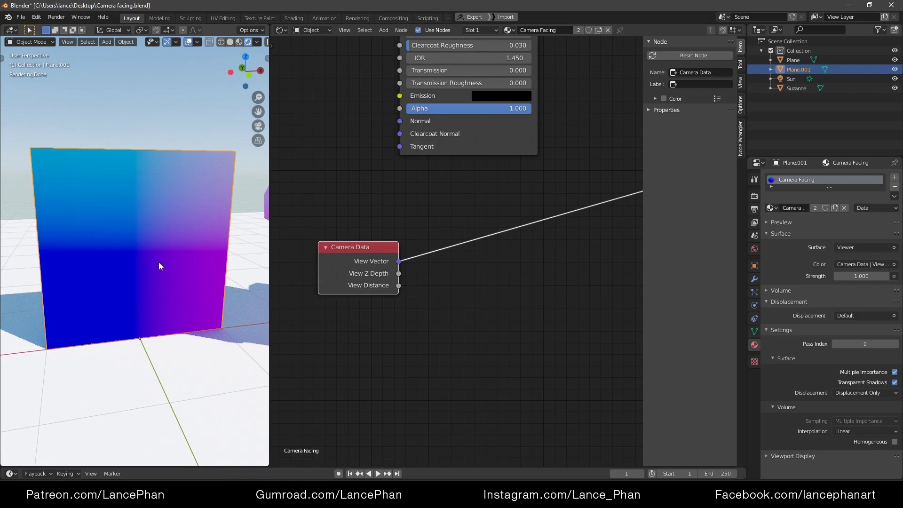
{"action": "middle_click_drag", "start_coordinate": [160, 215], "coordinate": [112, 256]}
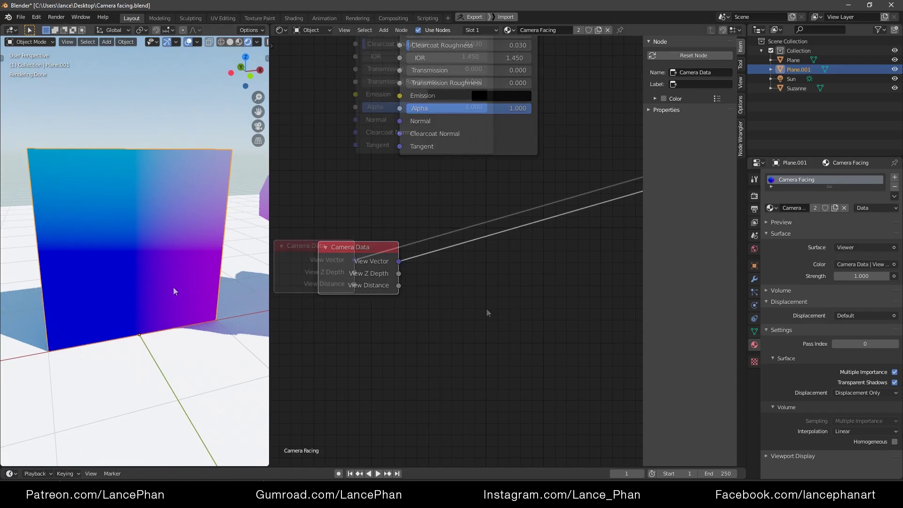
Insert a Vector Transform node into the link leaving the Camera Data node's View Vector output
{"action": "middle_click_drag", "start_coordinate": [501, 313], "coordinate": [456, 311]}
{"action": "key", "text": "shift+a"}
{"action": "mouse_move", "coordinate": [413, 322]}
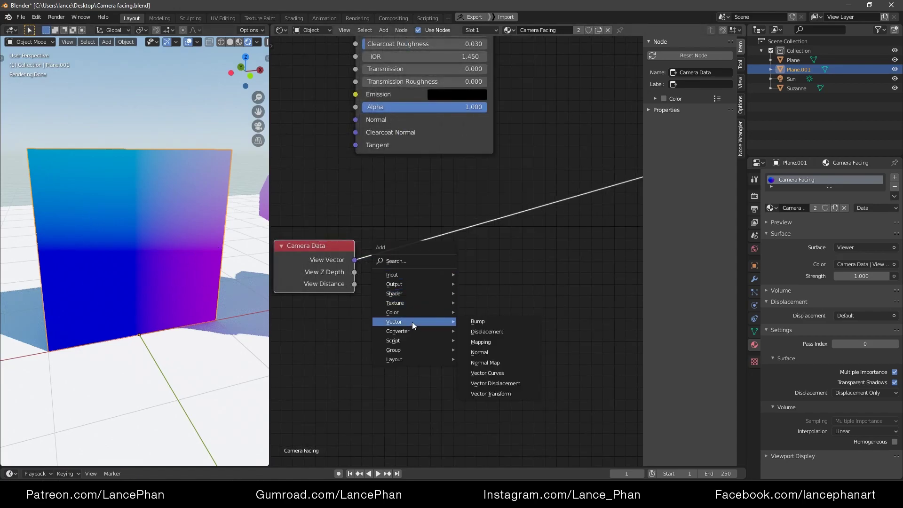
{"action": "left_click", "coordinate": [511, 394]}
{"action": "left_click", "coordinate": [403, 220]}
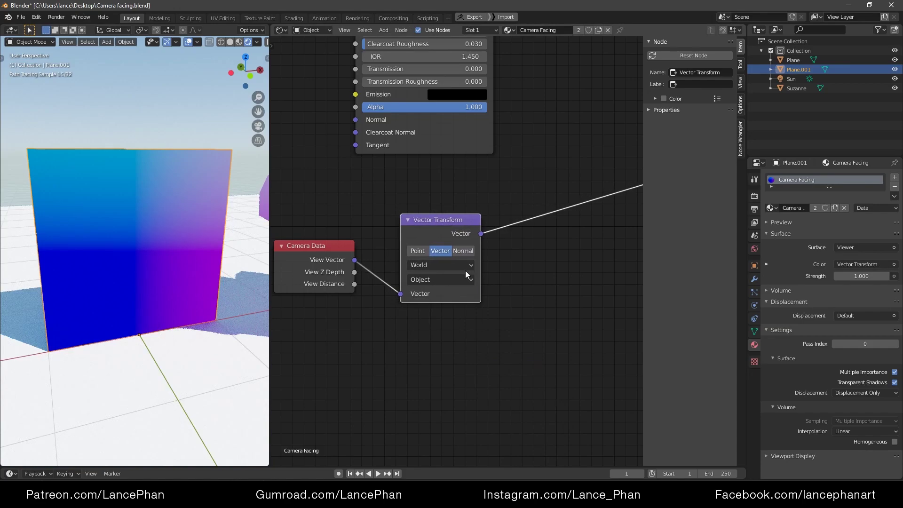
Set the Vector Transform node to convert from Camera space to World space
{"action": "left_click", "coordinate": [425, 264]}
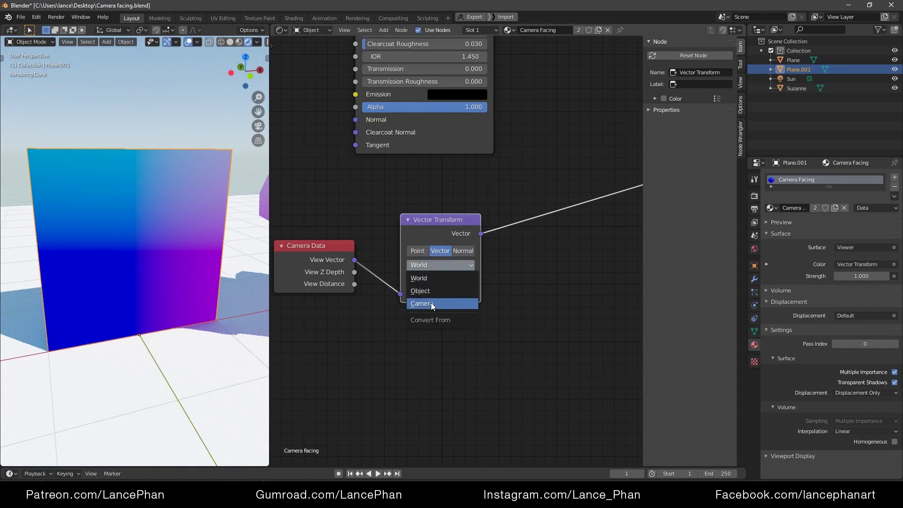
{"action": "left_click", "coordinate": [431, 303]}
{"action": "left_click", "coordinate": [433, 279]}
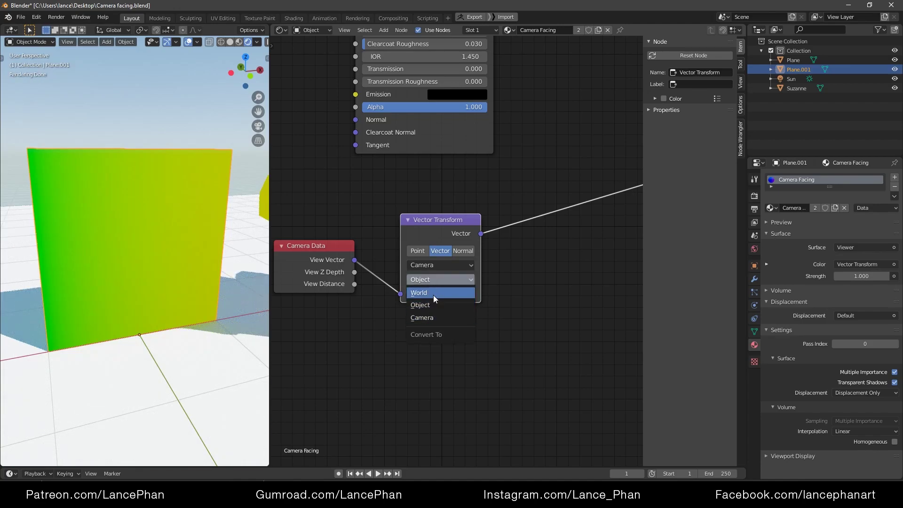
{"action": "left_click", "coordinate": [434, 293]}
Select the Suzanne monkey head and examine the shader's colours on it and the plane from several angles
{"action": "middle_click_drag", "start_coordinate": [162, 279], "coordinate": [178, 227]}
{"action": "left_click", "coordinate": [179, 227]}
{"action": "middle_click_drag", "start_coordinate": [260, 275], "coordinate": [25, 238]}
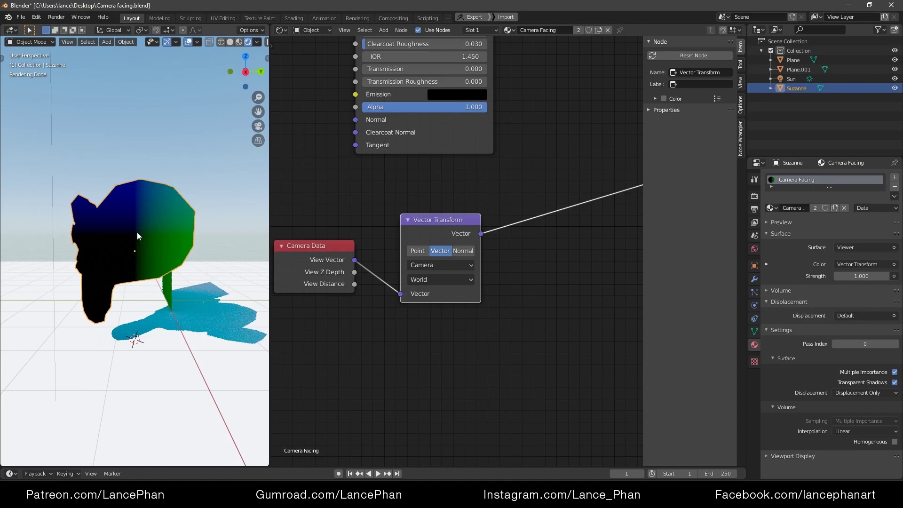
{"action": "middle_click_drag", "start_coordinate": [134, 232], "coordinate": [49, 240]}
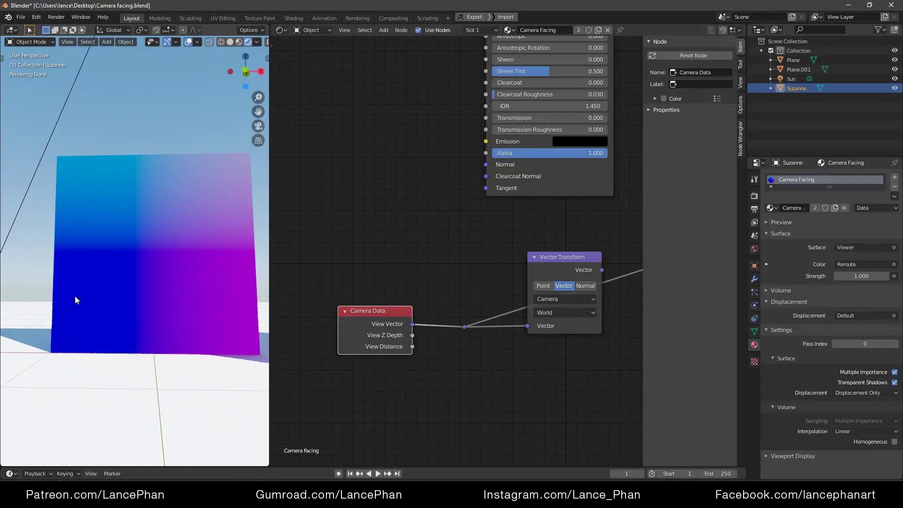
{"action": "middle_click_drag", "start_coordinate": [83, 292], "coordinate": [72, 290], "text": "shift"}
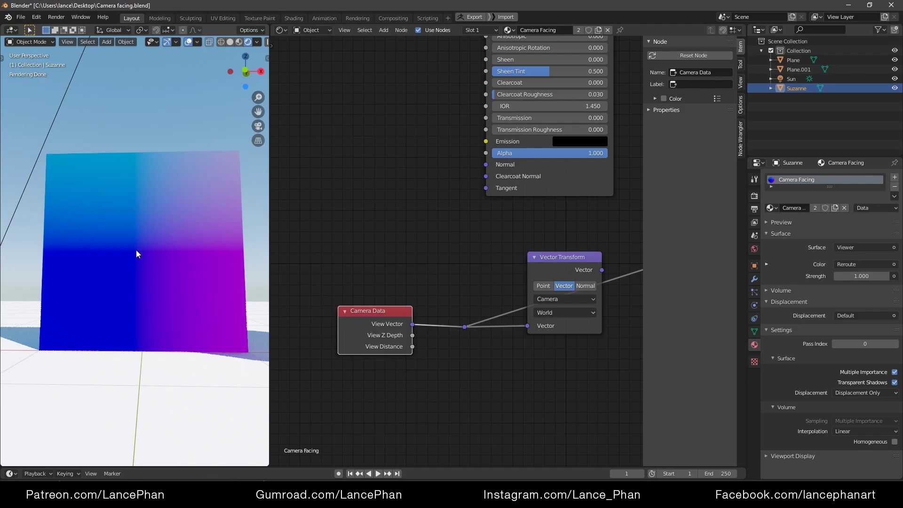
Shift the Camera Data node aside and add a Combine XYZ node just above it
{"action": "middle_click_drag", "start_coordinate": [366, 322], "coordinate": [424, 321]}
{"action": "left_click_drag", "start_coordinate": [435, 305], "coordinate": [409, 301]}
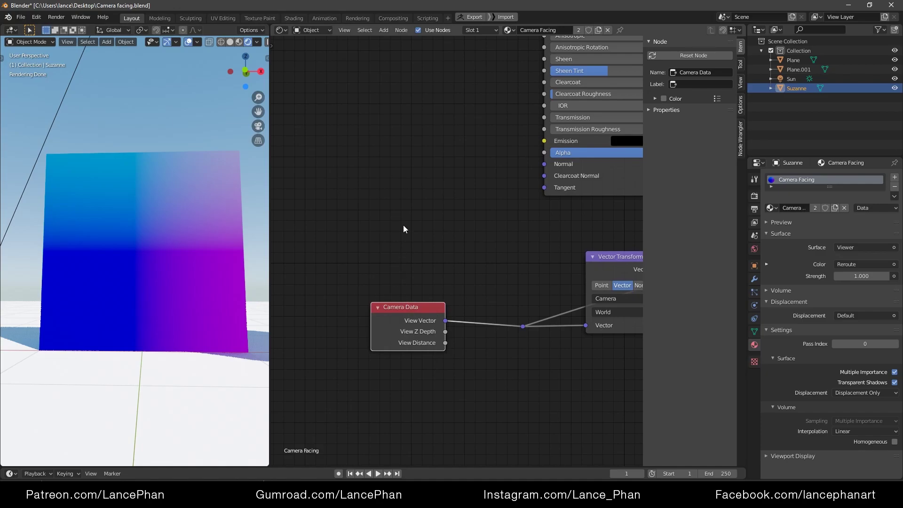
{"action": "key", "text": "shift+a"}
{"action": "mouse_move", "coordinate": [367, 231]}
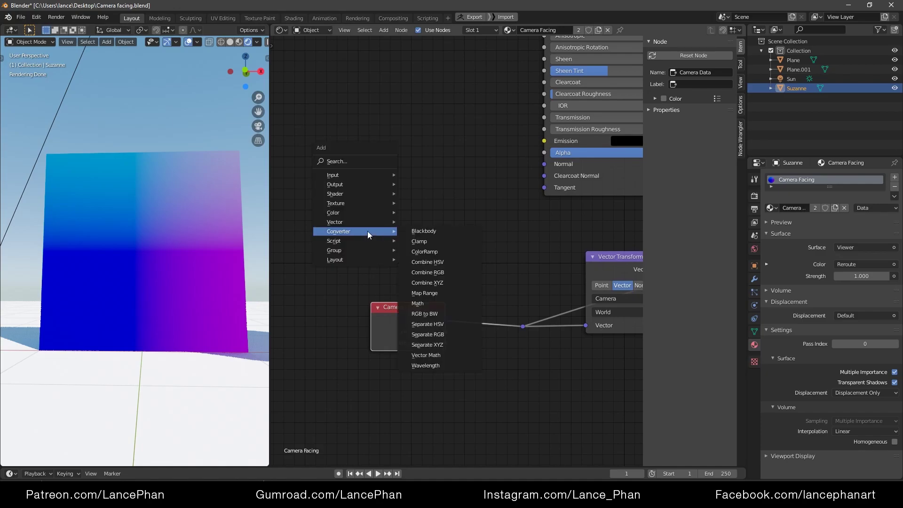
{"action": "left_click", "coordinate": [447, 283]}
{"action": "left_click", "coordinate": [399, 264]}
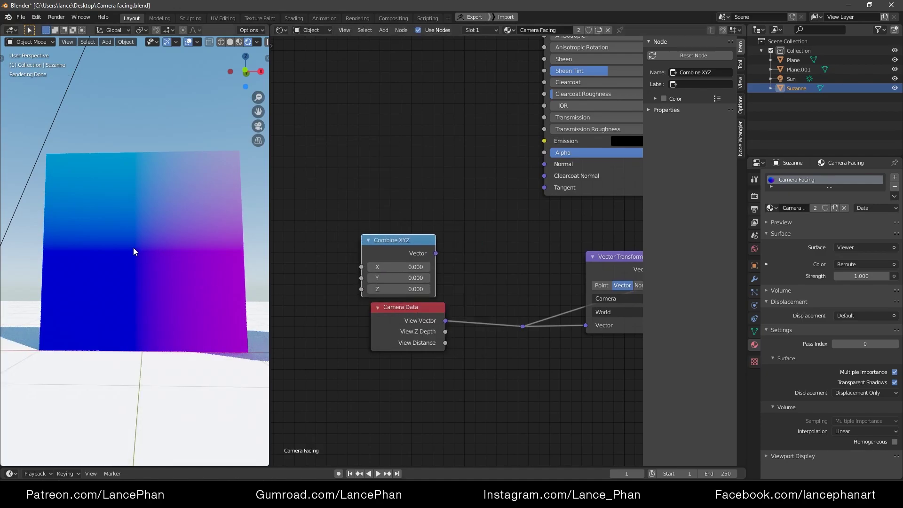
Set the Combine XYZ node's Z to 1 and preview its output on the material
{"action": "left_click", "coordinate": [399, 289]}
{"action": "type", "text": "1"}
{"action": "key", "text": "Return"}
{"action": "left_click_drag", "start_coordinate": [394, 253], "coordinate": [397, 244]}
{"action": "left_click", "coordinate": [399, 241], "text": "ctrl+shift"}
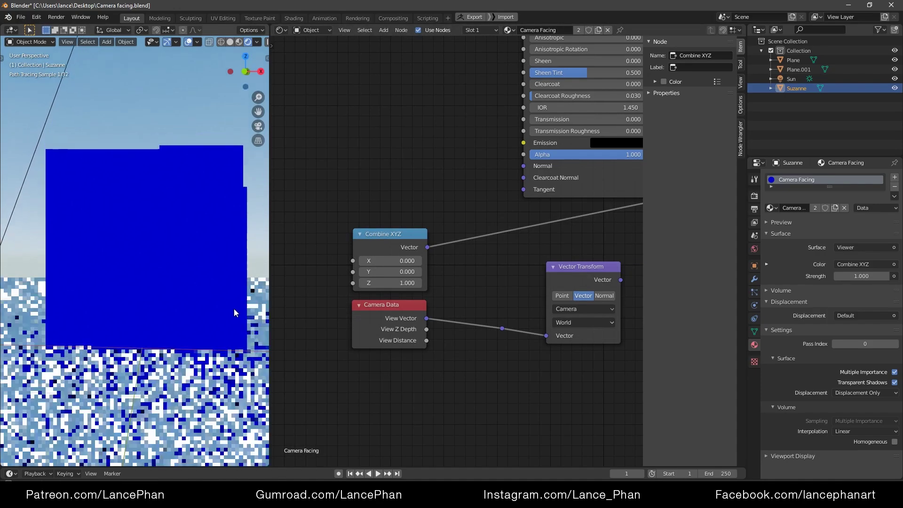
Connect the Combine XYZ vector to the reroute feeding Vector Transform, and preview the Vector Transform output
{"action": "left_click_drag", "start_coordinate": [428, 247], "coordinate": [504, 330]}
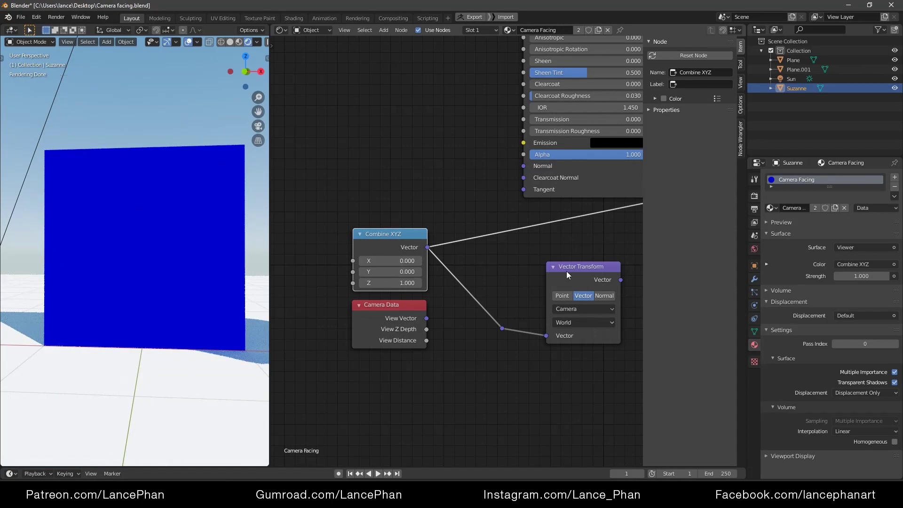
{"action": "left_click", "coordinate": [566, 271], "text": "ctrl+shift"}
{"action": "middle_click_drag", "start_coordinate": [99, 308], "coordinate": [143, 239]}
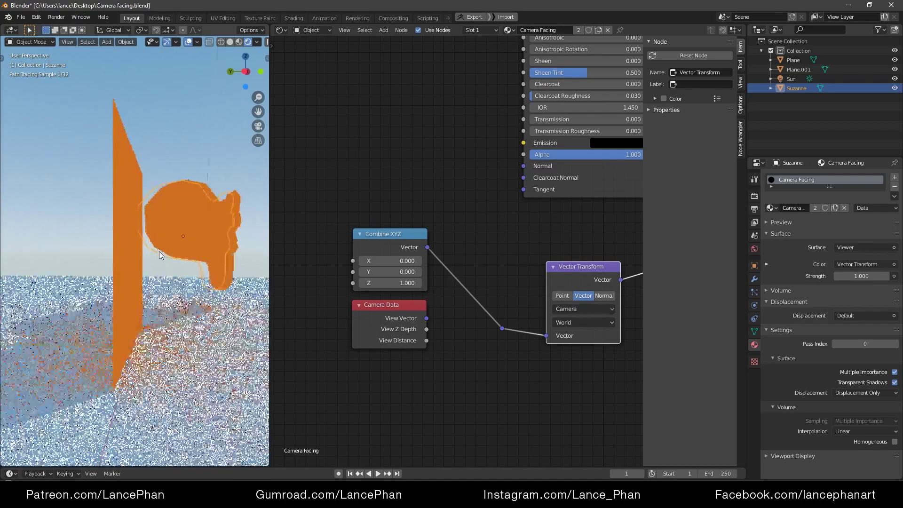
Isolate the monkey head in local view and examine its transformed vector colour from several angles
{"action": "key", "text": "KP_Divide"}
{"action": "mouse_move", "coordinate": [180, 259]}
{"action": "middle_mouse_down"}
{"action": "mouse_move", "coordinate": [183, 233]}
{"action": "mouse_move", "coordinate": [103, 237]}
{"action": "mouse_move", "coordinate": [143, 253]}
{"action": "mouse_move", "coordinate": [144, 286]}
{"action": "mouse_move", "coordinate": [165, 258]}
{"action": "mouse_move", "coordinate": [147, 215]}
{"action": "mouse_move", "coordinate": [151, 228]}
{"action": "middle_mouse_up"}
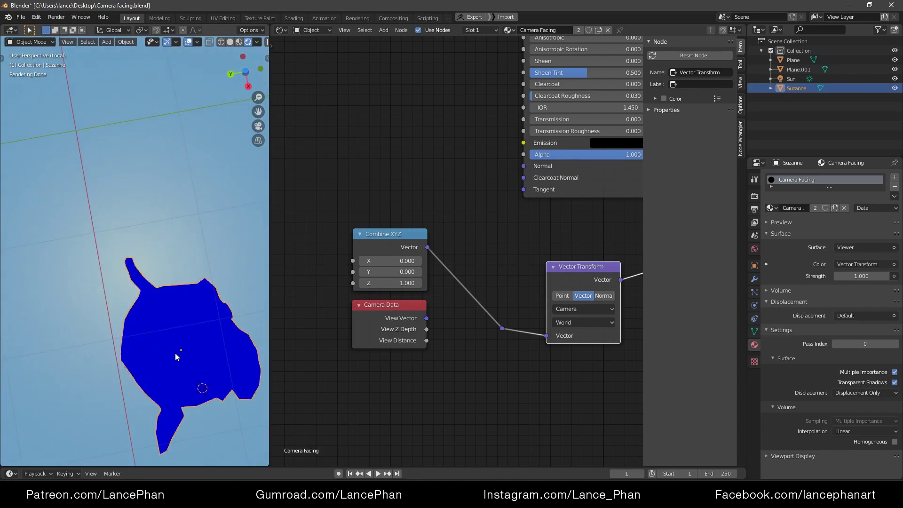
{"action": "mouse_move", "coordinate": [179, 346]}
{"action": "middle_mouse_down"}
{"action": "mouse_move", "coordinate": [182, 389]}
{"action": "mouse_move", "coordinate": [198, 329]}
{"action": "mouse_move", "coordinate": [156, 318]}
{"action": "mouse_move", "coordinate": [99, 334]}
{"action": "mouse_move", "coordinate": [142, 267]}
{"action": "mouse_move", "coordinate": [145, 296]}
{"action": "middle_mouse_up"}
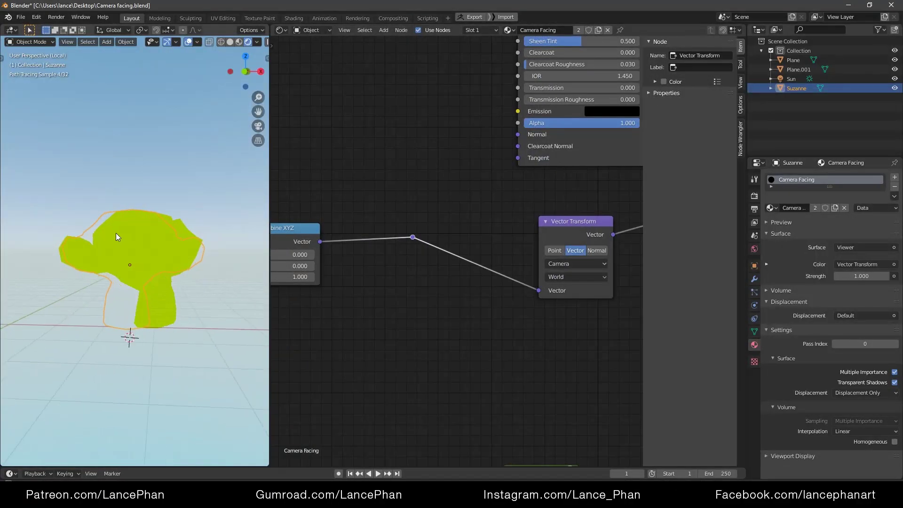
{"action": "middle_click_drag", "start_coordinate": [116, 232], "coordinate": [151, 235]}
{"action": "middle_click_drag", "start_coordinate": [126, 277], "coordinate": [153, 309]}
Switch the viewport to solid shading and rotate the monkey head about the global Z axis
{"action": "key", "text": "z"}
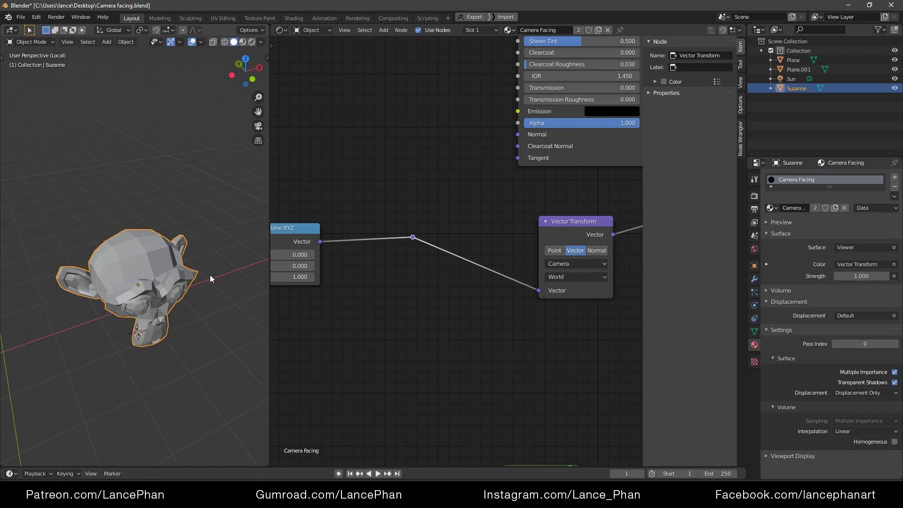
{"action": "key", "text": "r"}
{"action": "key", "text": "z"}
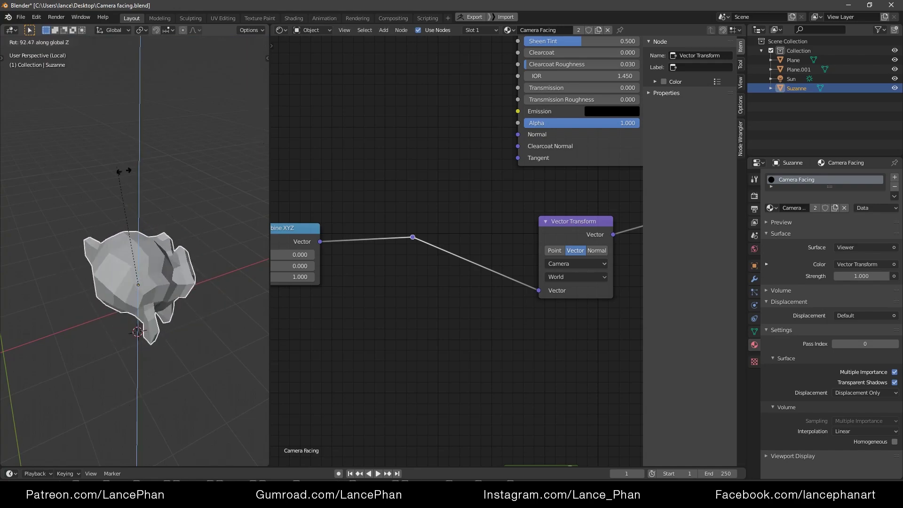
{"action": "right_click", "coordinate": [170, 328]}
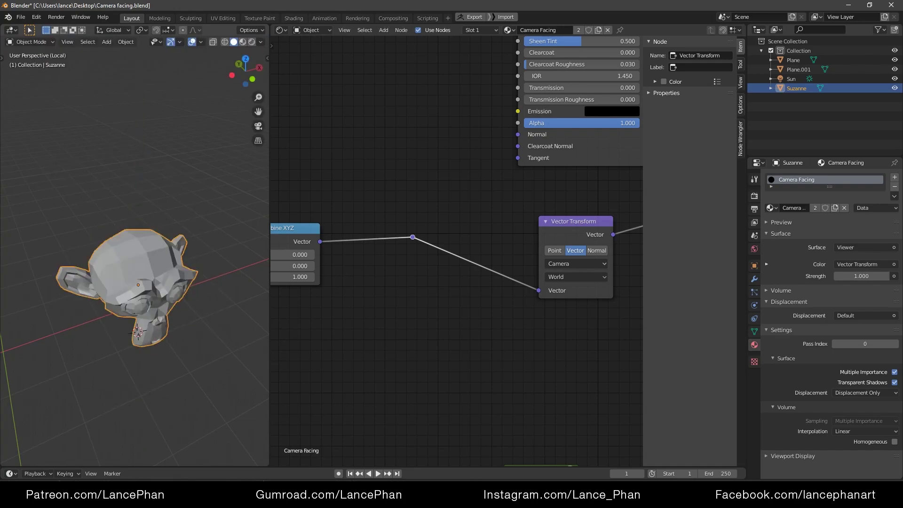
{"action": "key", "text": "r"}
{"action": "key", "text": "z"}
{"action": "left_click", "coordinate": [198, 192]}
Try tilting the monkey head about its local X axis
{"action": "mouse_move", "coordinate": [192, 203]}
{"action": "middle_mouse_down"}
{"action": "mouse_move", "coordinate": [168, 218]}
{"action": "mouse_move", "coordinate": [187, 225]}
{"action": "mouse_move", "coordinate": [187, 194]}
{"action": "middle_mouse_up"}
{"action": "key", "text": "r"}
{"action": "key", "text": "x"}
{"action": "key", "text": "x"}
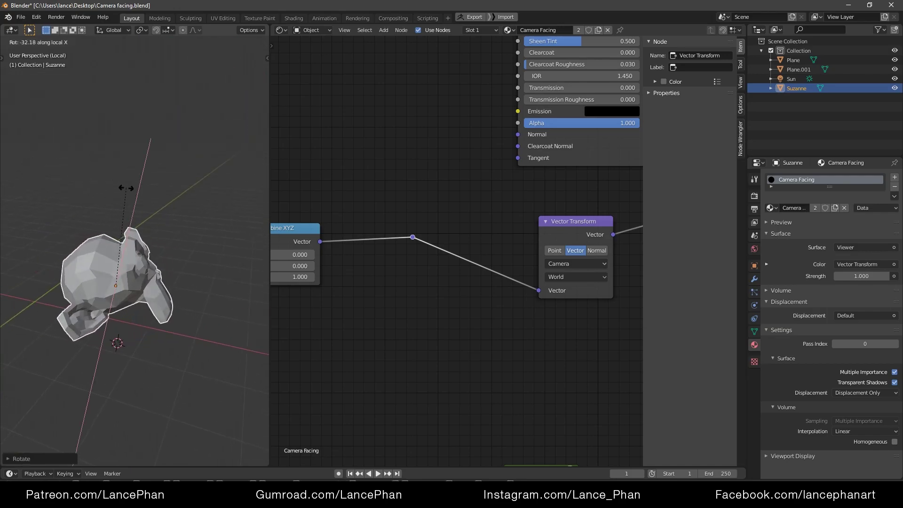
{"action": "key", "text": "x"}
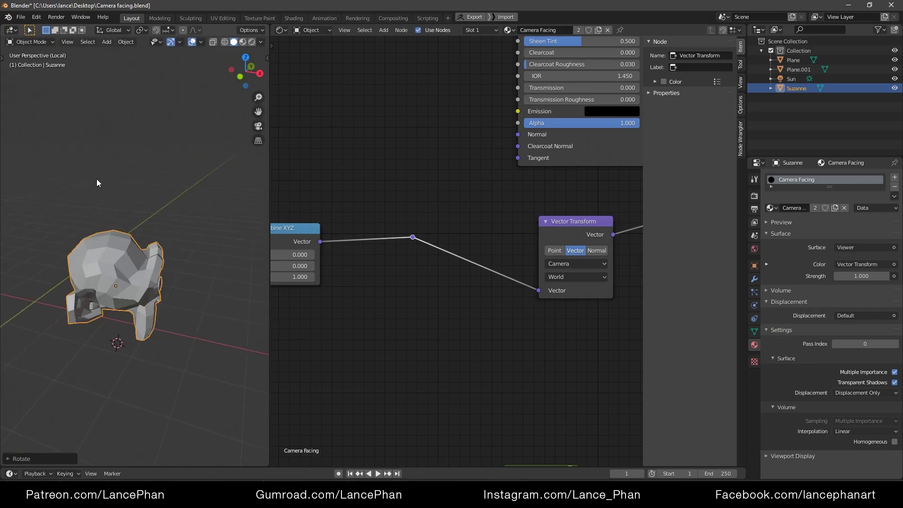
{"action": "key", "text": "x"}
{"action": "key", "text": "x"}
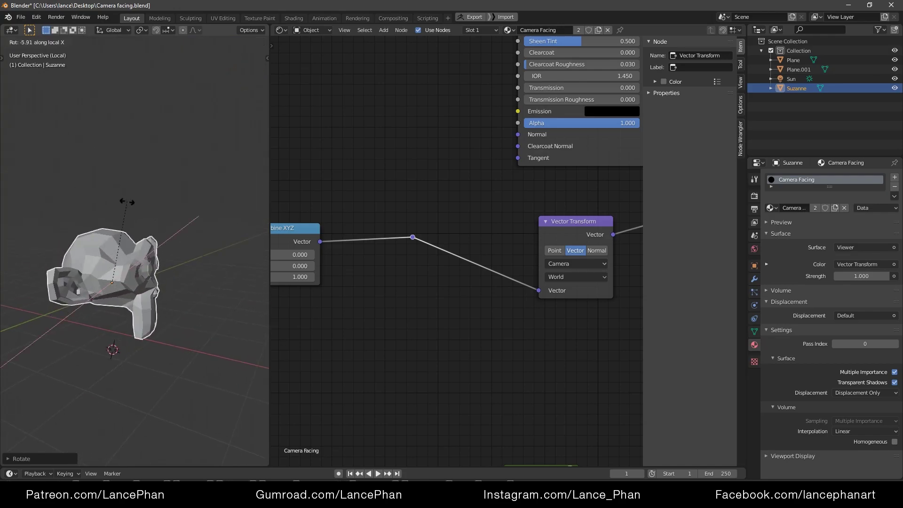
{"action": "right_click", "coordinate": [144, 219]}
Try another rotation of the monkey head about the global Z axis and clear its rotation
{"action": "key", "text": "r"}
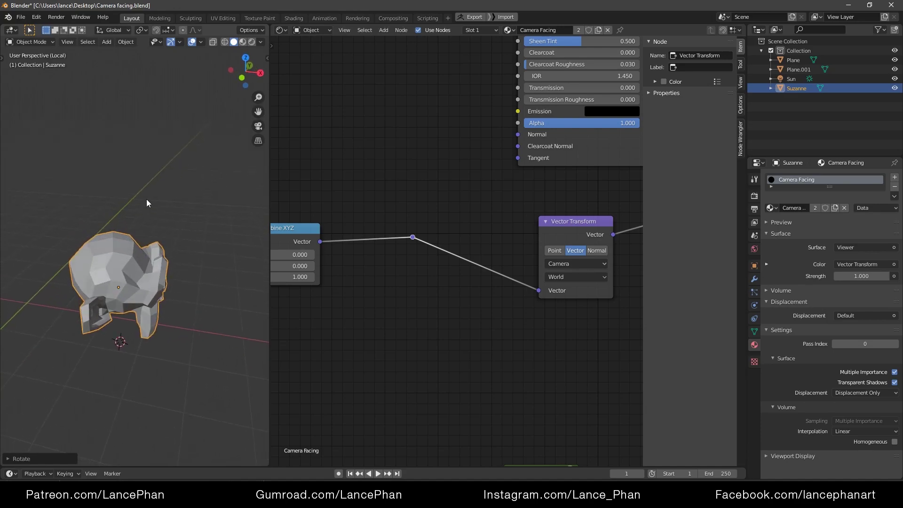
{"action": "key", "text": "z"}
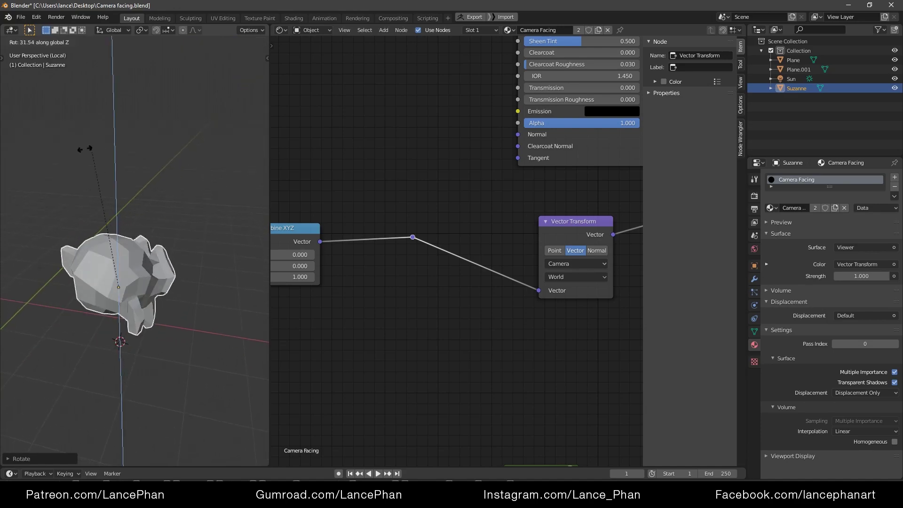
{"action": "left_click", "coordinate": [248, 399]}
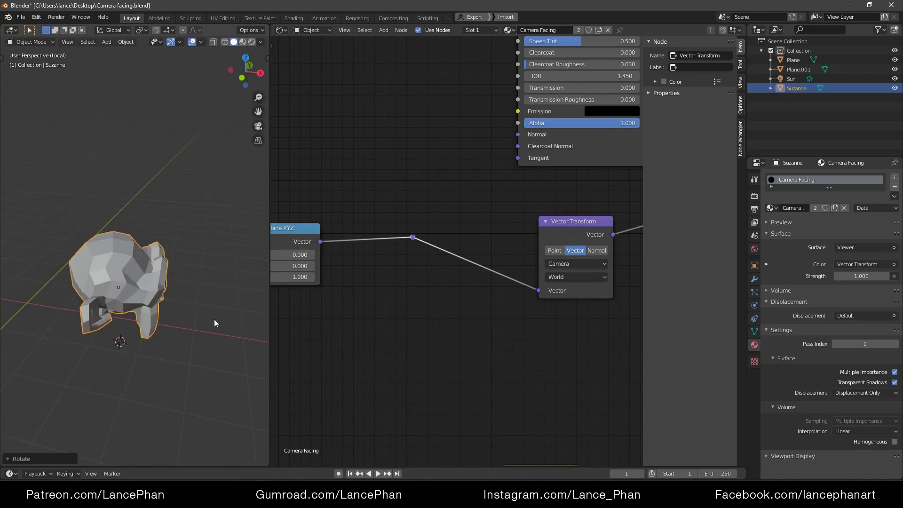
{"action": "key", "text": "alt+r"}
Move the reroute point down and bring the Vector Transform node closer to the Combine XYZ node
{"action": "middle_click_drag", "start_coordinate": [411, 298], "coordinate": [408, 304]}
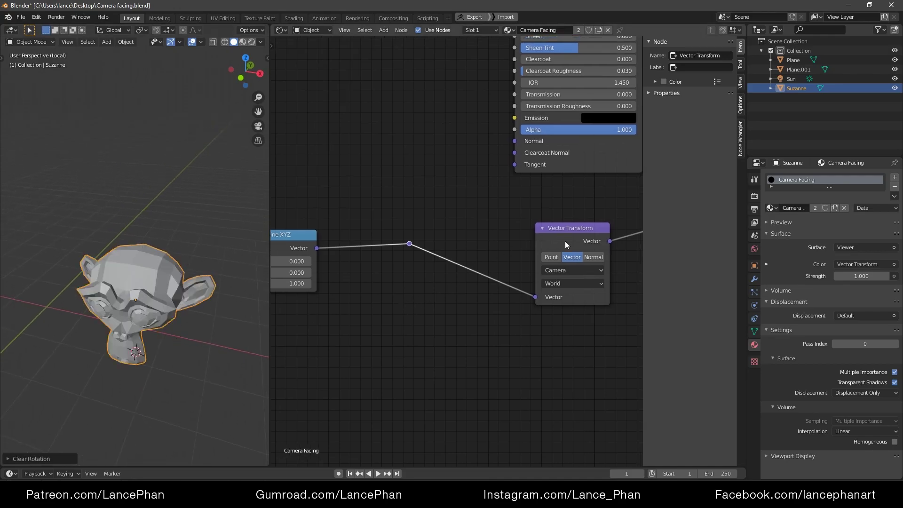
{"action": "left_click_drag", "start_coordinate": [564, 240], "coordinate": [503, 239]}
{"action": "left_click_drag", "start_coordinate": [421, 215], "coordinate": [380, 280]}
{"action": "key", "text": "g"}
{"action": "left_click", "coordinate": [351, 293]}
{"action": "left_click_drag", "start_coordinate": [504, 230], "coordinate": [459, 227]}
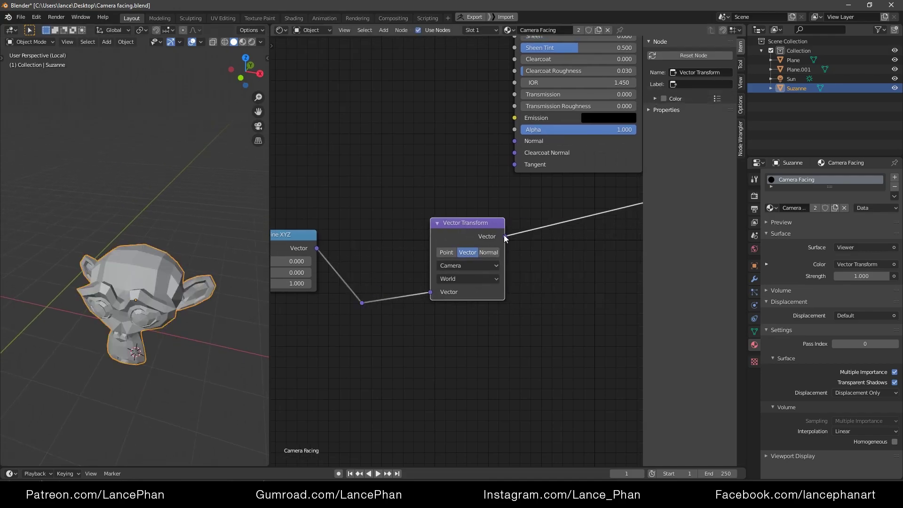
Insert a Vector Math node after Vector Transform, set to Multiply with the vector values 1, 1, 0
{"action": "middle_click_drag", "start_coordinate": [524, 273], "coordinate": [444, 291]}
{"action": "key", "text": "shift+a"}
{"action": "mouse_move", "coordinate": [479, 271]}
{"action": "left_click", "coordinate": [525, 395]}
{"action": "left_click", "coordinate": [502, 272]}
{"action": "left_click", "coordinate": [498, 258]}
{"action": "left_click", "coordinate": [489, 296]}
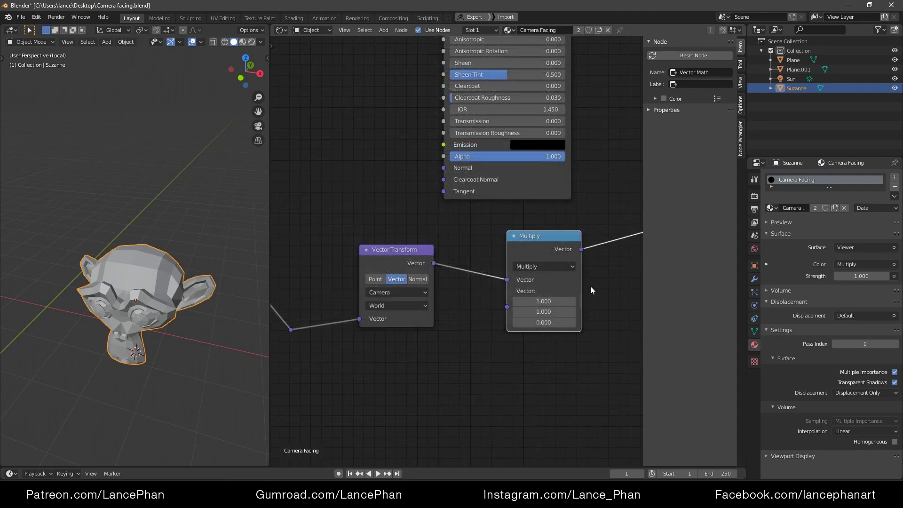
Reposition the reroute point and the Vector Transform node to tidy the node chain
{"action": "middle_click_drag", "start_coordinate": [435, 321], "coordinate": [500, 340]}
{"action": "left_click_drag", "start_coordinate": [407, 300], "coordinate": [346, 369]}
{"action": "key", "text": "g"}
{"action": "left_click", "coordinate": [341, 332]}
{"action": "left_click_drag", "start_coordinate": [454, 271], "coordinate": [435, 282]}
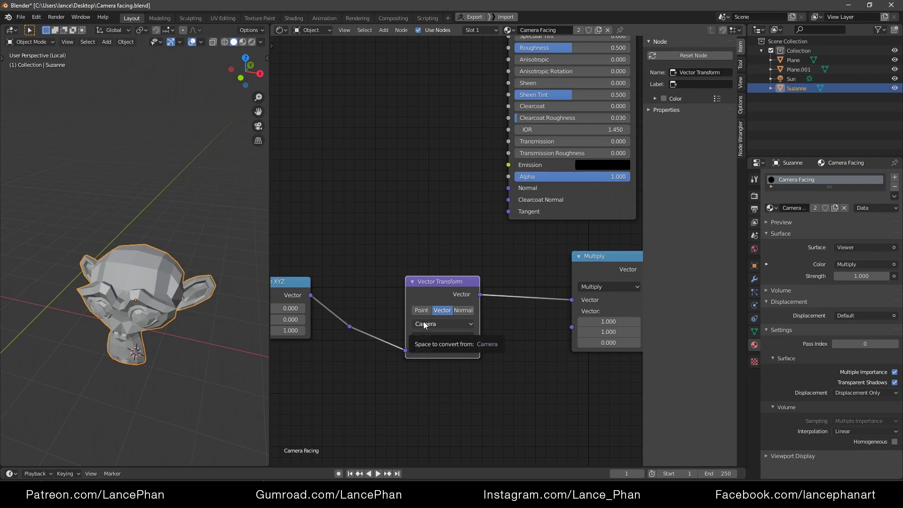
Set the Multiply node's X and Y values to -1 and move the node next to Vector Transform
{"action": "middle_click_drag", "start_coordinate": [580, 326], "coordinate": [455, 341]}
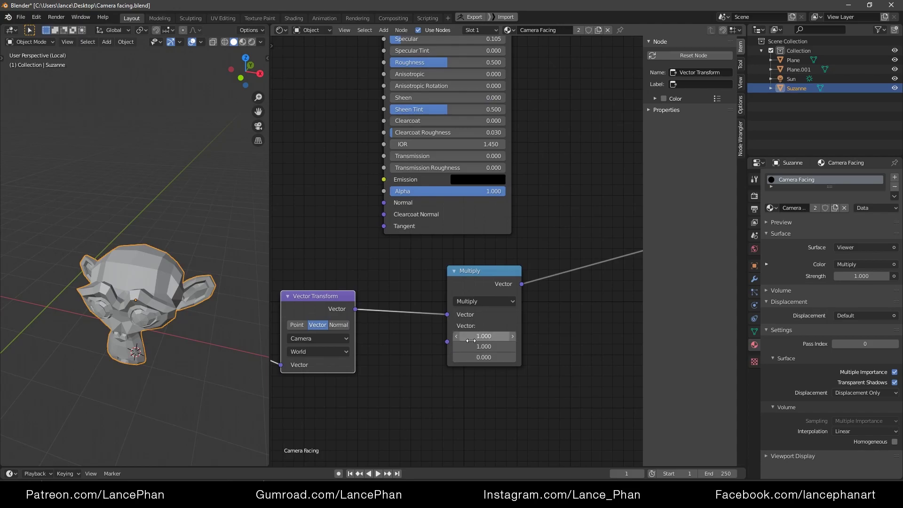
{"action": "left_click_drag", "start_coordinate": [472, 342], "coordinate": [473, 336]}
{"action": "type", "text": "-1"}
{"action": "key", "text": "Return"}
{"action": "left_click_drag", "start_coordinate": [470, 289], "coordinate": [408, 301]}
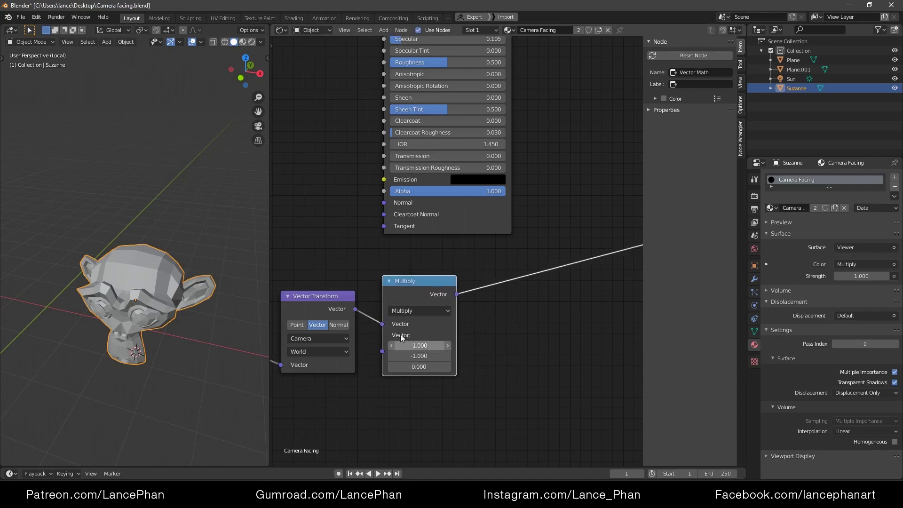
Set the Multiply node's X and Y values back to 1
{"action": "middle_click_drag", "start_coordinate": [337, 362], "coordinate": [414, 364]}
{"action": "left_click_drag", "start_coordinate": [478, 359], "coordinate": [478, 348]}
{"action": "type", "text": "1"}
{"action": "key", "text": "Return"}
Set the Combine XYZ node's Z value to -1
{"action": "middle_click_drag", "start_coordinate": [320, 419], "coordinate": [481, 419]}
{"action": "left_click", "coordinate": [382, 348]}
{"action": "type", "text": "-1"}
{"action": "key", "text": "Return"}
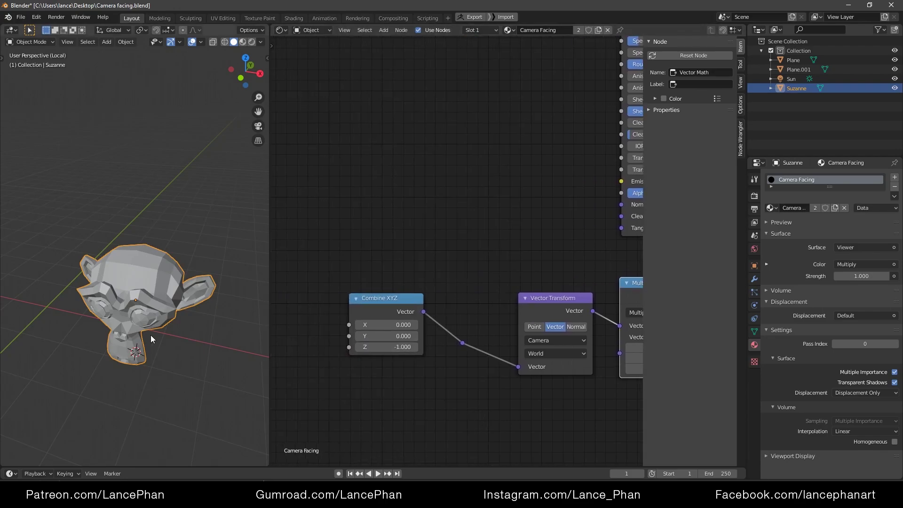
Switch the viewport to rendered shading and view the monkey head from the front
{"action": "middle_click_drag", "start_coordinate": [151, 335], "coordinate": [153, 314]}
{"action": "key", "text": "z"}
{"action": "left_click", "coordinate": [153, 262]}
{"action": "mouse_move", "coordinate": [110, 296]}
{"action": "middle_mouse_down", "text": "shift"}
{"action": "mouse_move", "coordinate": [111, 260]}
{"action": "mouse_move", "coordinate": [142, 254]}
{"action": "mouse_move", "coordinate": [111, 233]}
{"action": "mouse_move", "coordinate": [123, 232]}
{"action": "middle_mouse_up", "text": "shift"}
{"action": "mouse_move", "coordinate": [138, 284]}
{"action": "middle_mouse_down"}
{"action": "mouse_move", "coordinate": [148, 295]}
{"action": "mouse_move", "coordinate": [199, 278]}
{"action": "mouse_move", "coordinate": [165, 281]}
{"action": "mouse_move", "coordinate": [156, 263]}
{"action": "mouse_move", "coordinate": [167, 274]}
{"action": "mouse_move", "coordinate": [146, 268]}
{"action": "mouse_move", "coordinate": [179, 292]}
{"action": "middle_mouse_up"}
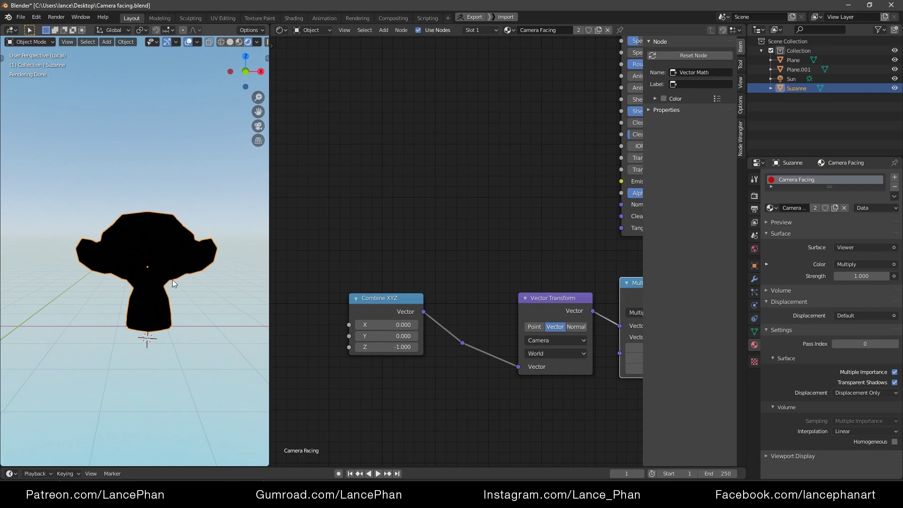
Set the Combine XYZ node's Z value to 1
{"action": "mouse_move", "coordinate": [154, 259]}
{"action": "middle_mouse_down"}
{"action": "mouse_move", "coordinate": [100, 278]}
{"action": "mouse_move", "coordinate": [161, 278]}
{"action": "mouse_move", "coordinate": [169, 242]}
{"action": "mouse_move", "coordinate": [117, 246]}
{"action": "mouse_move", "coordinate": [157, 242]}
{"action": "middle_mouse_up"}
{"action": "middle_click_drag", "start_coordinate": [464, 363], "coordinate": [388, 334]}
{"action": "scroll", "coordinate": [354, 336], "scroll_direction": "down", "scroll_amount": 1}
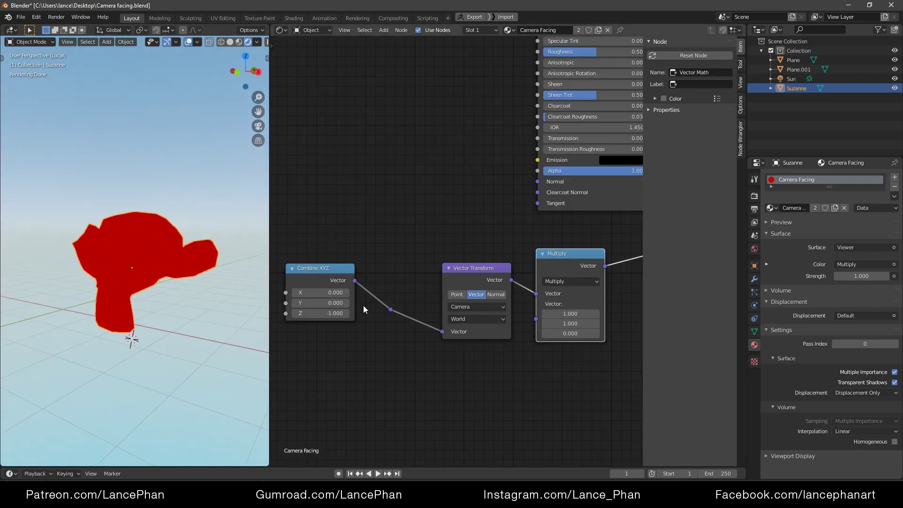
{"action": "left_click", "coordinate": [329, 313]}
{"action": "type", "text": "1"}
{"action": "key", "text": "Return"}
Set the Multiply node's X and Y values to -1
{"action": "middle_click_drag", "start_coordinate": [431, 282], "coordinate": [344, 282]}
{"action": "left_click_drag", "start_coordinate": [471, 315], "coordinate": [479, 323]}
{"action": "type", "text": "-1"}
{"action": "key", "text": "Return"}
Reposition the Vector Transform and Multiply nodes, checking the monkey head's shading from the front
{"action": "middle_click_drag", "start_coordinate": [377, 257], "coordinate": [439, 261]}
{"action": "left_click_drag", "start_coordinate": [452, 277], "coordinate": [427, 264]}
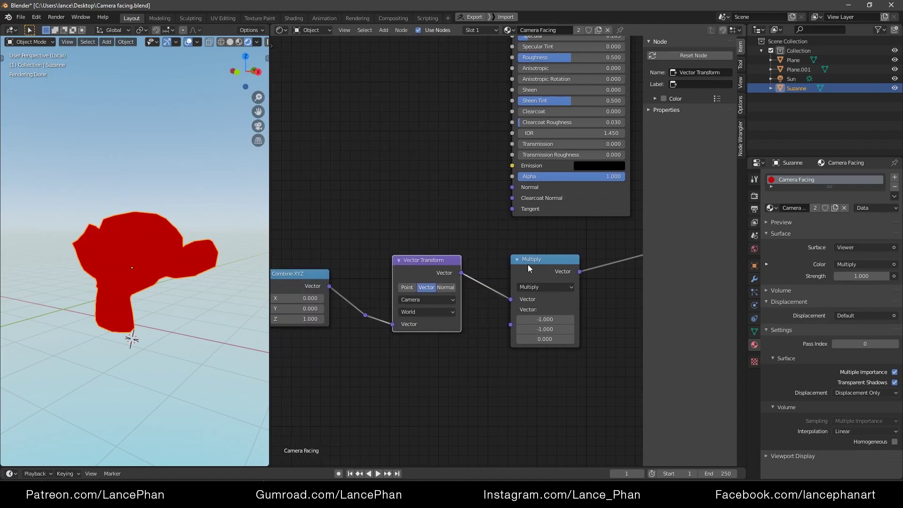
{"action": "left_click_drag", "start_coordinate": [529, 266], "coordinate": [534, 267]}
{"action": "middle_click_drag", "start_coordinate": [198, 261], "coordinate": [225, 250]}
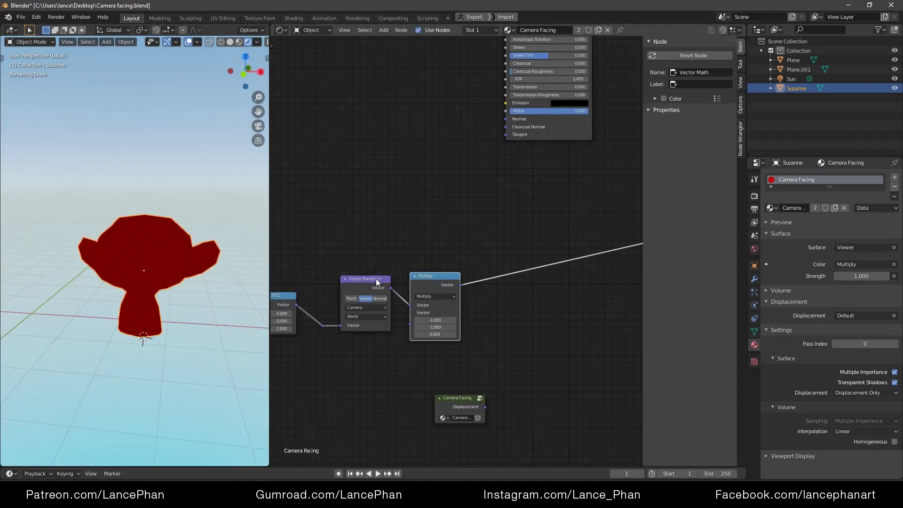
{"action": "middle_click_drag", "start_coordinate": [377, 279], "coordinate": [386, 276]}
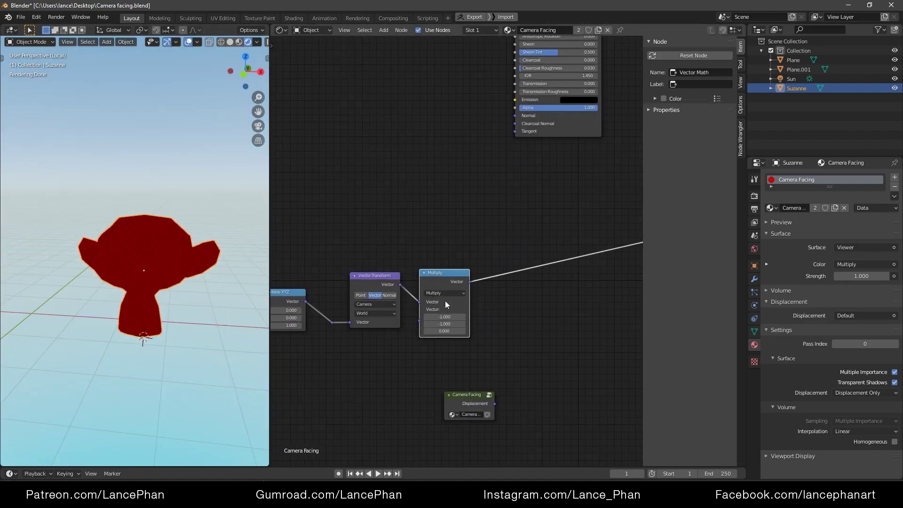
{"action": "mouse_move", "coordinate": [145, 256]}
{"action": "middle_mouse_down"}
{"action": "mouse_move", "coordinate": [173, 246]}
{"action": "mouse_move", "coordinate": [146, 250]}
{"action": "mouse_move", "coordinate": [159, 267]}
{"action": "middle_mouse_up"}
{"action": "scroll", "coordinate": [157, 250], "scroll_direction": "up", "scroll_amount": 1}
{"action": "scroll", "coordinate": [446, 324], "scroll_direction": "up", "scroll_amount": 2}
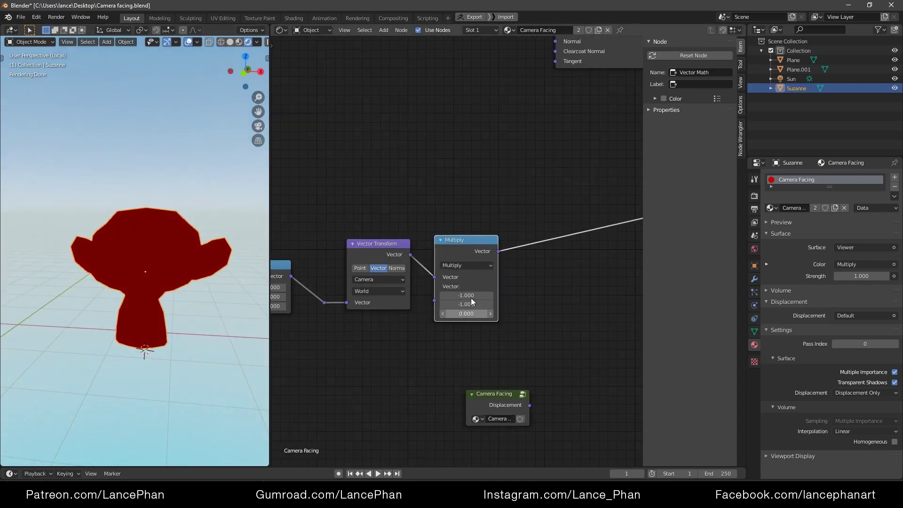
{"action": "left_click_drag", "start_coordinate": [467, 243], "coordinate": [475, 219]}
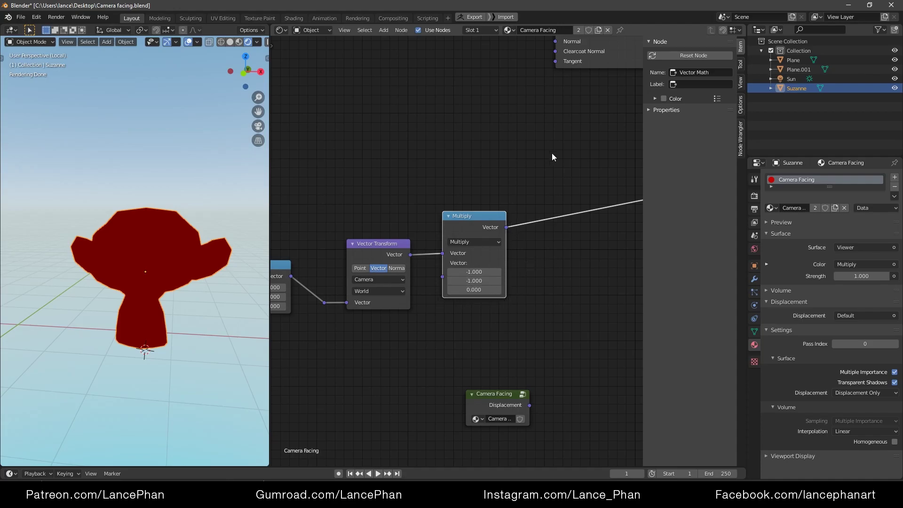
Nudge the Multiply node closer to Vector Transform and view the monkey head from a higher angle
{"action": "middle_click_drag", "start_coordinate": [133, 317], "coordinate": [155, 362]}
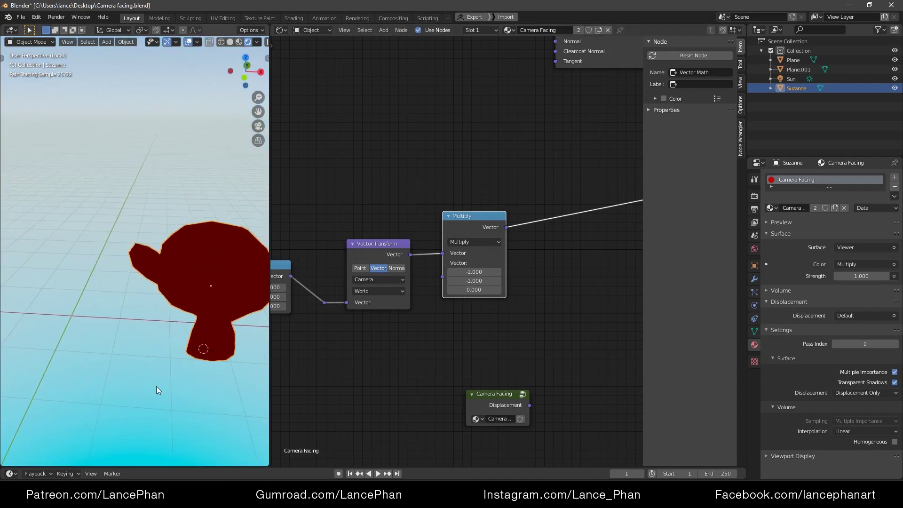
{"action": "left_click_drag", "start_coordinate": [485, 232], "coordinate": [481, 232]}
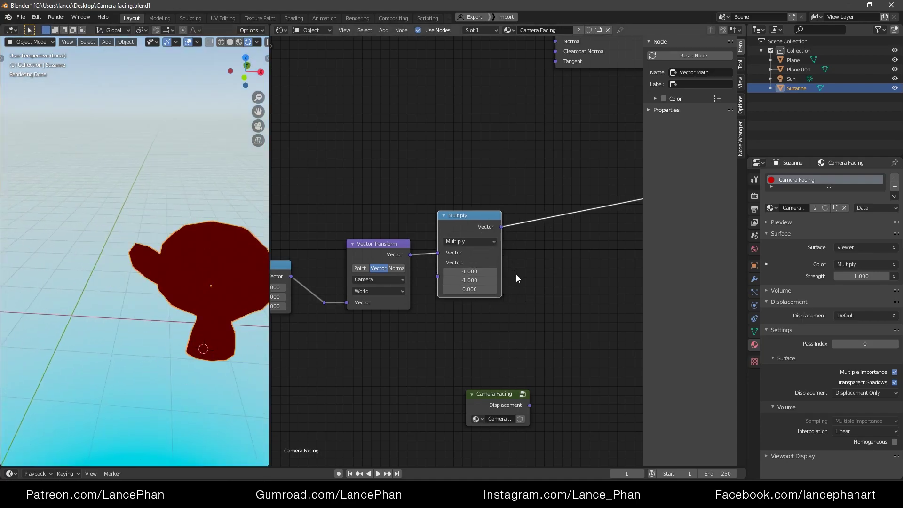
{"action": "middle_click_drag", "start_coordinate": [552, 273], "coordinate": [459, 270]}
{"action": "left_click_drag", "start_coordinate": [397, 229], "coordinate": [395, 226]}
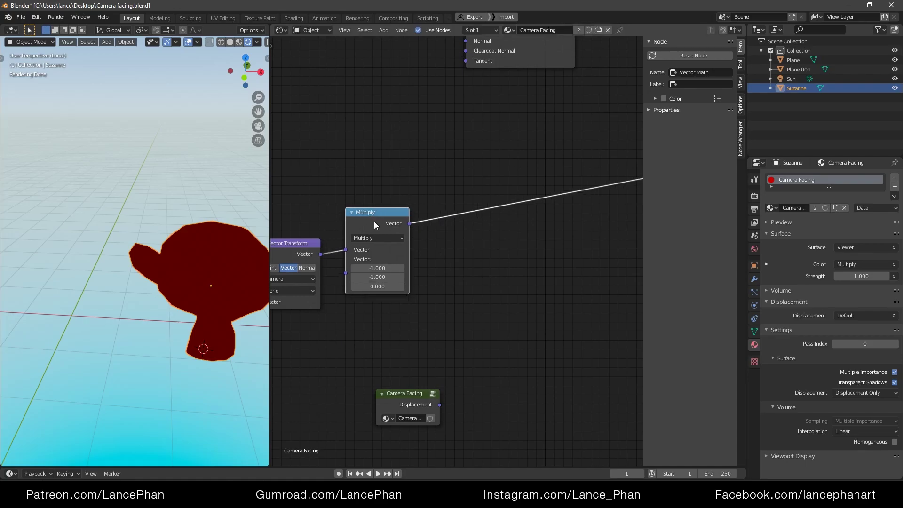
{"action": "middle_click_drag", "start_coordinate": [163, 257], "coordinate": [202, 292]}
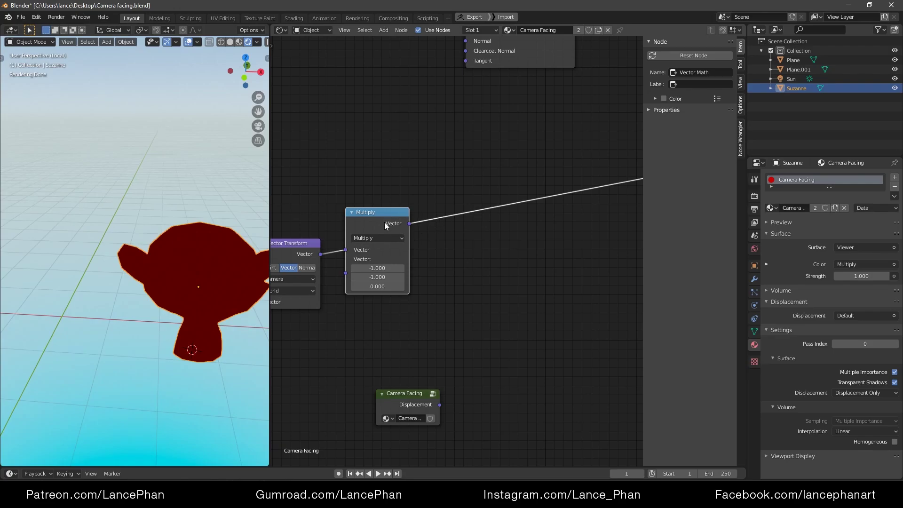
Duplicate the Multiply node into the link after it, set the copy's operation to Normalize, and check the monkey head from a lower angle
{"action": "key", "text": "shift+d"}
{"action": "left_click", "coordinate": [474, 217]}
{"action": "left_click", "coordinate": [478, 226]}
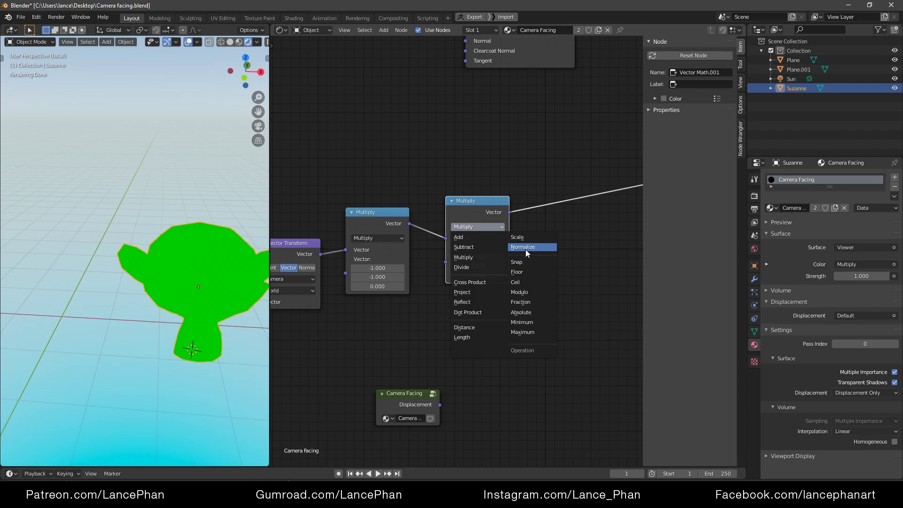
{"action": "left_click", "coordinate": [525, 248]}
{"action": "key", "text": "g"}
{"action": "left_click", "coordinate": [491, 209]}
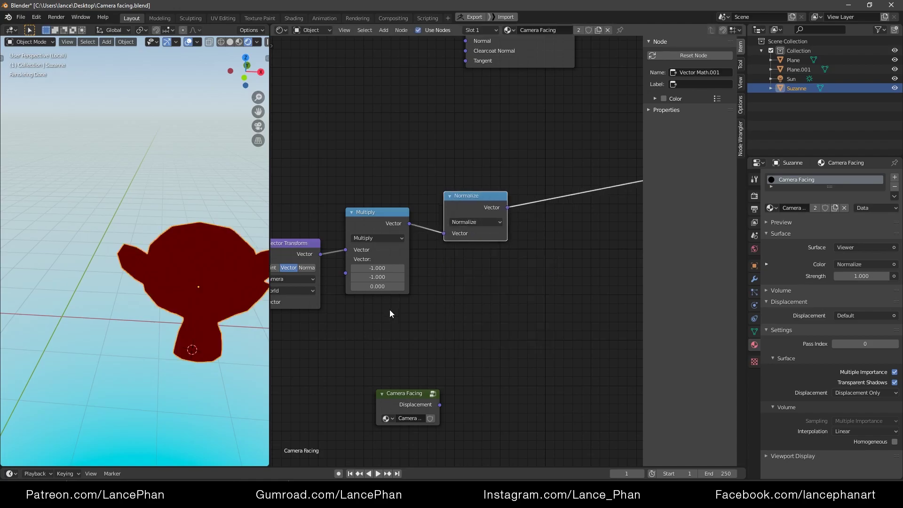
{"action": "middle_click_drag", "start_coordinate": [155, 287], "coordinate": [186, 279]}
{"action": "middle_click_drag", "start_coordinate": [186, 280], "coordinate": [191, 258]}
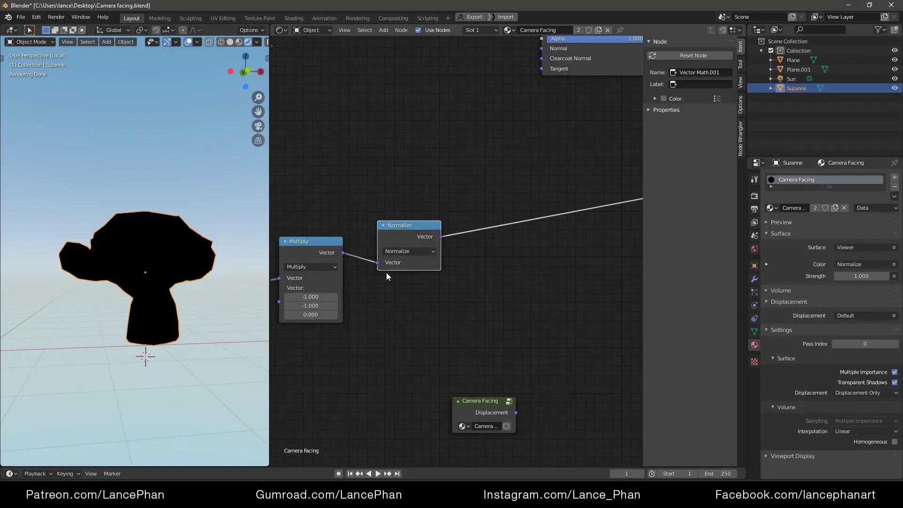
Open the Camera Facing node group for editing and rearrange the Arcsine node beside Separate XYZ
{"action": "middle_click_drag", "start_coordinate": [433, 299], "coordinate": [401, 245]}
{"action": "left_click", "coordinate": [450, 353]}
{"action": "key", "text": "Tab"}
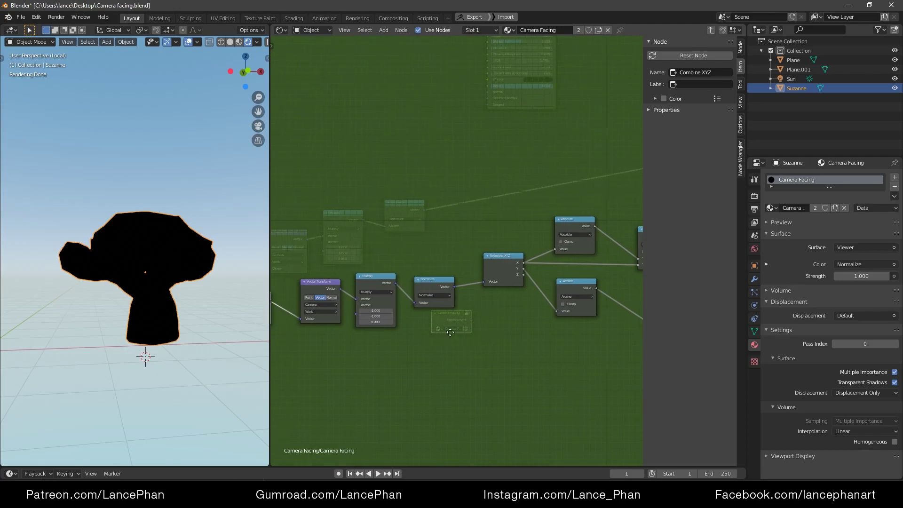
{"action": "left_click_drag", "start_coordinate": [591, 224], "coordinate": [340, 385]}
{"action": "scroll", "coordinate": [513, 365], "scroll_direction": "right", "scroll_amount": 4, "text": "ctrl"}
{"action": "middle_click_drag", "start_coordinate": [490, 359], "coordinate": [440, 360]}
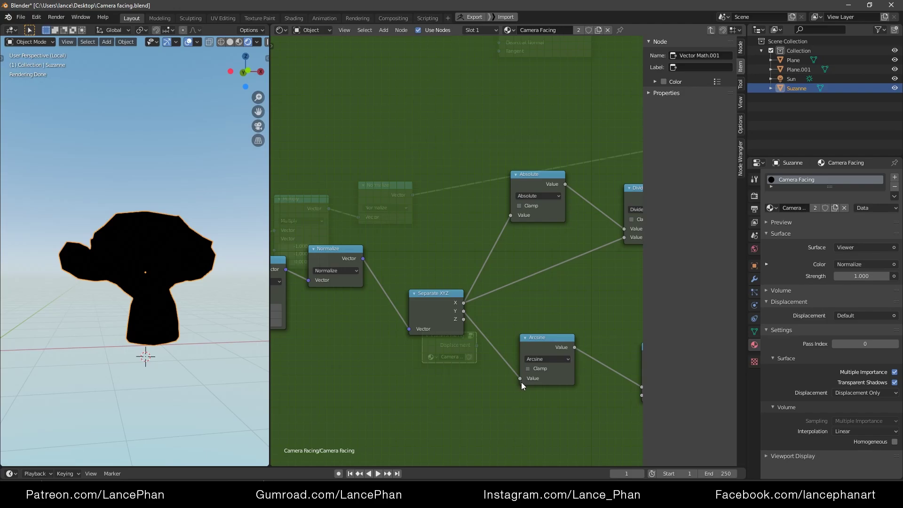
{"action": "middle_click_drag", "start_coordinate": [431, 304], "coordinate": [386, 314]}
{"action": "left_click_drag", "start_coordinate": [509, 352], "coordinate": [503, 344]}
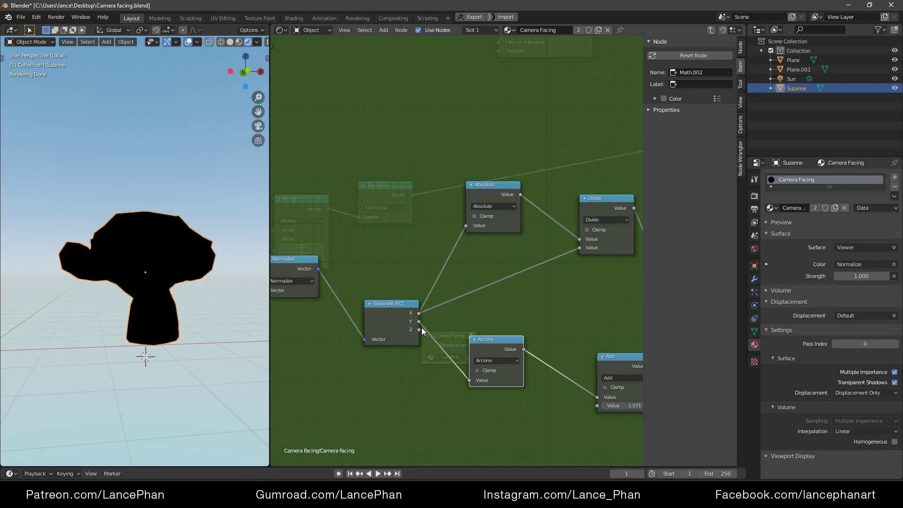
Examine the Arcsine, Add and Multiply nodes and the solid-shaded monkey head from the front, above and side
{"action": "middle_click_drag", "start_coordinate": [540, 385], "coordinate": [521, 382]}
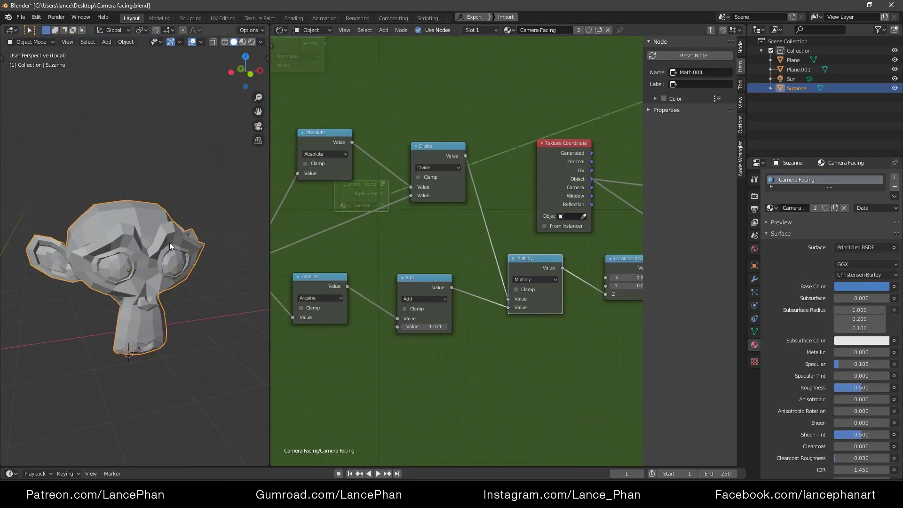
{"action": "middle_click_drag", "start_coordinate": [147, 243], "coordinate": [173, 250]}
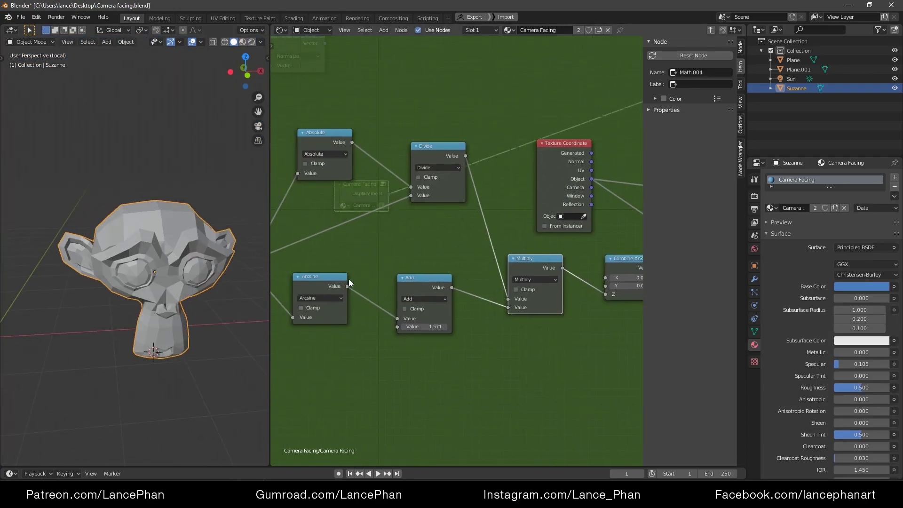
{"action": "middle_click_drag", "start_coordinate": [349, 278], "coordinate": [369, 281]}
{"action": "mouse_move", "coordinate": [371, 278]}
{"action": "left_mouse_down"}
{"action": "mouse_move", "coordinate": [335, 281]}
{"action": "mouse_move", "coordinate": [365, 282]}
{"action": "left_mouse_up"}
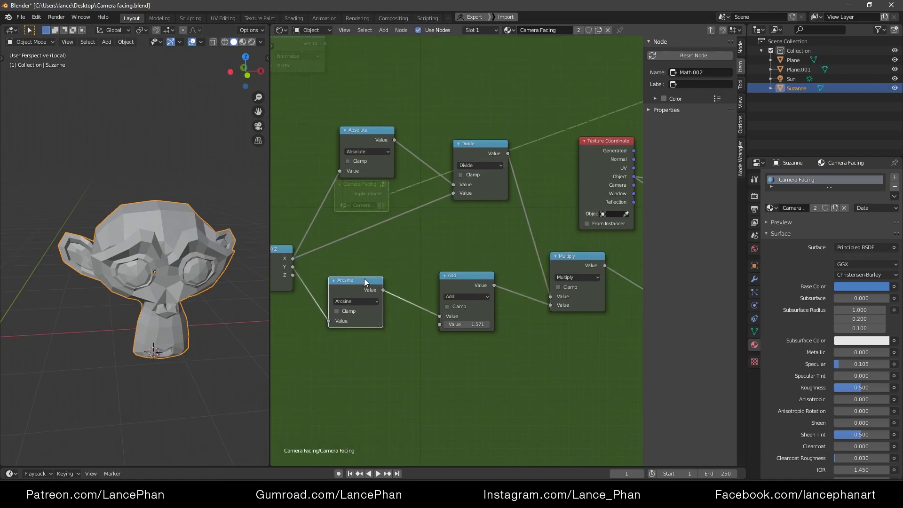
{"action": "middle_click_drag", "start_coordinate": [210, 253], "coordinate": [178, 273]}
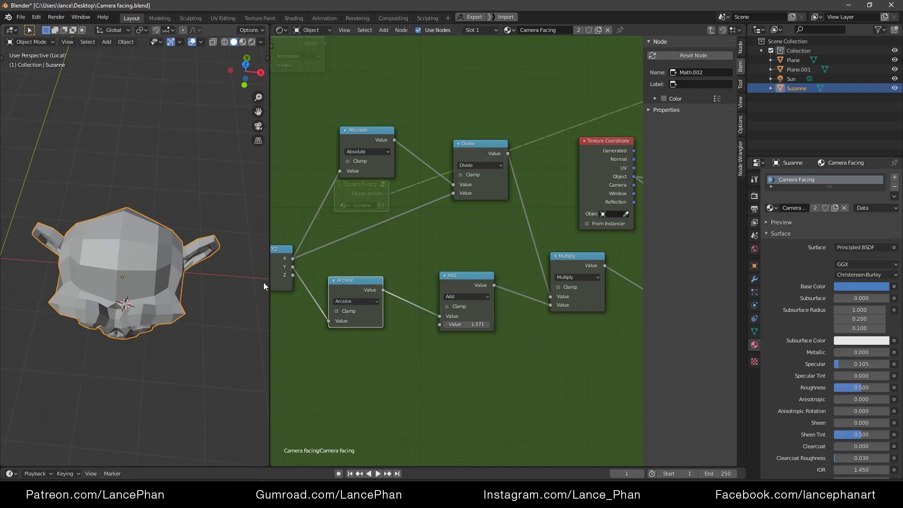
{"action": "middle_click_drag", "start_coordinate": [207, 277], "coordinate": [139, 260]}
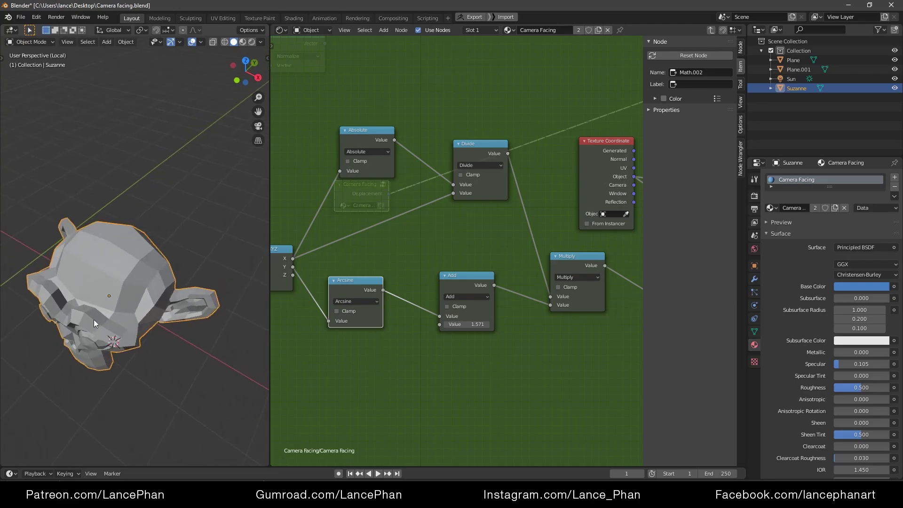
{"action": "middle_click_drag", "start_coordinate": [100, 319], "coordinate": [150, 297]}
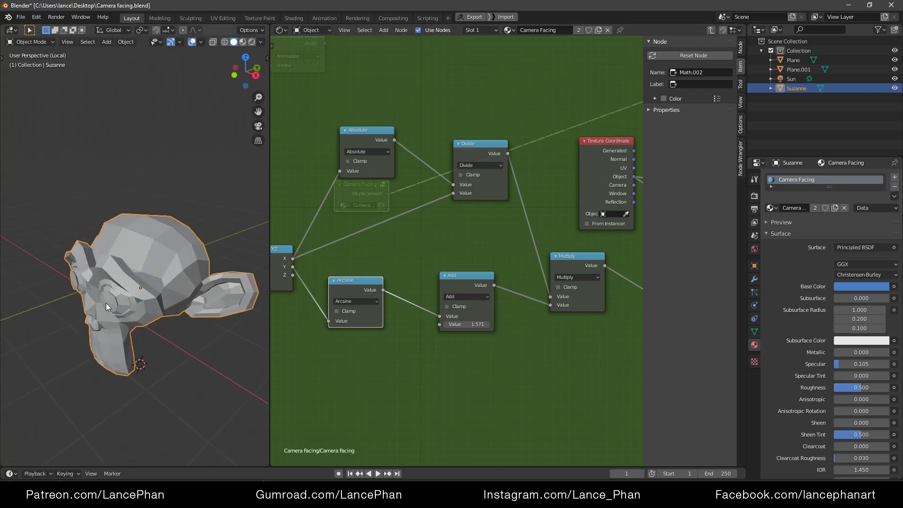
Connect the Arcsine node's output directly to the Combine XYZ node's Z input and switch the viewport to rendered shading
{"action": "scroll", "coordinate": [369, 290], "scroll_direction": "down", "scroll_amount": 3}
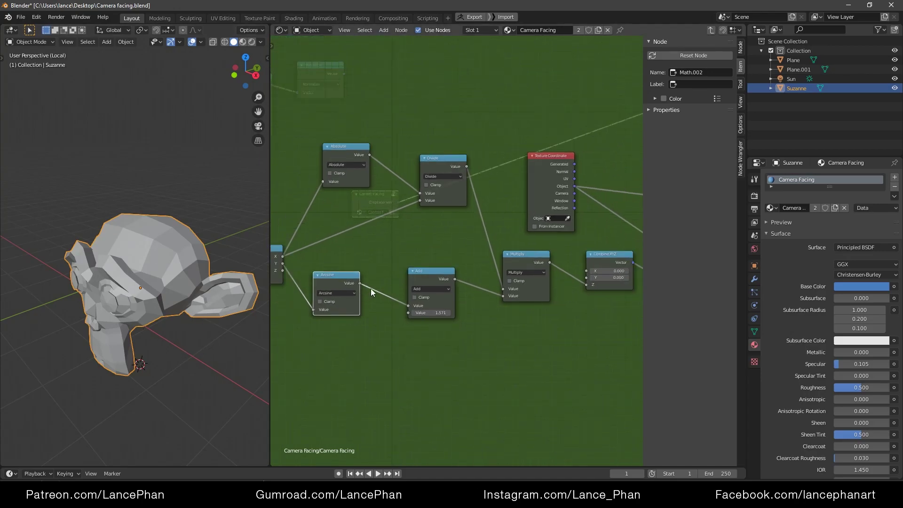
{"action": "left_click_drag", "start_coordinate": [345, 284], "coordinate": [541, 286]}
{"action": "mouse_move", "coordinate": [176, 261]}
{"action": "middle_mouse_down"}
{"action": "mouse_move", "coordinate": [208, 245]}
{"action": "mouse_move", "coordinate": [191, 286]}
{"action": "middle_mouse_up"}
{"action": "key", "text": "z"}
{"action": "left_click", "coordinate": [179, 229]}
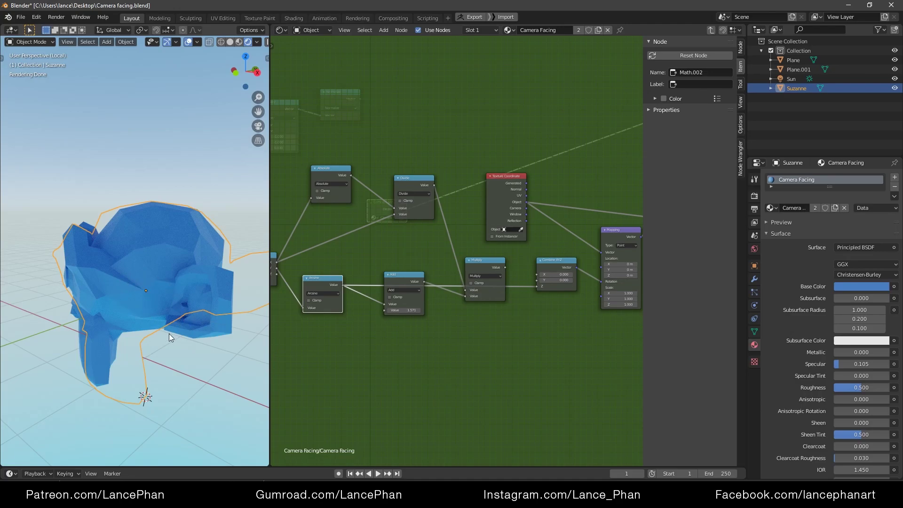
Compare the monkey head in solid and rendered shading from several angles around it
{"action": "key", "text": "z"}
{"action": "left_click", "coordinate": [200, 329]}
{"action": "middle_click_drag", "start_coordinate": [200, 329], "coordinate": [122, 306]}
{"action": "key", "text": "z"}
{"action": "left_click", "coordinate": [122, 250]}
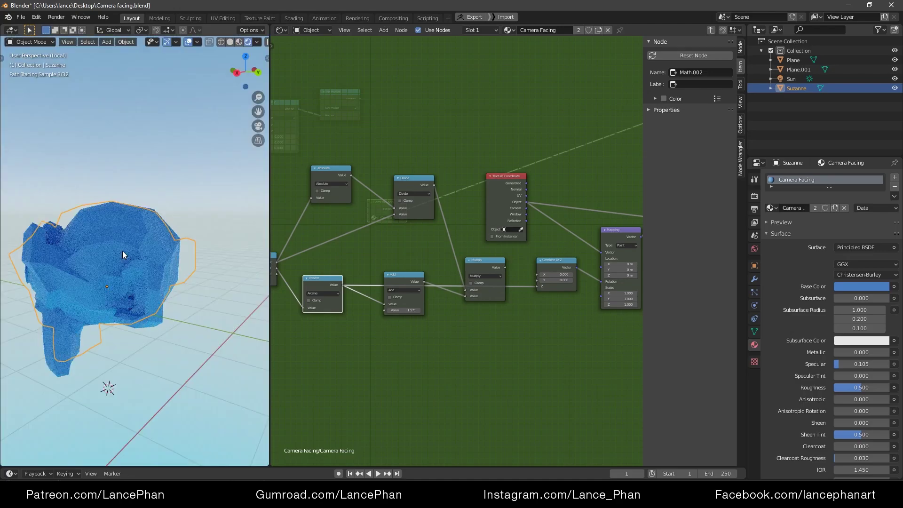
{"action": "key", "text": "z"}
{"action": "left_click", "coordinate": [174, 256]}
{"action": "middle_click_drag", "start_coordinate": [102, 276], "coordinate": [159, 272]}
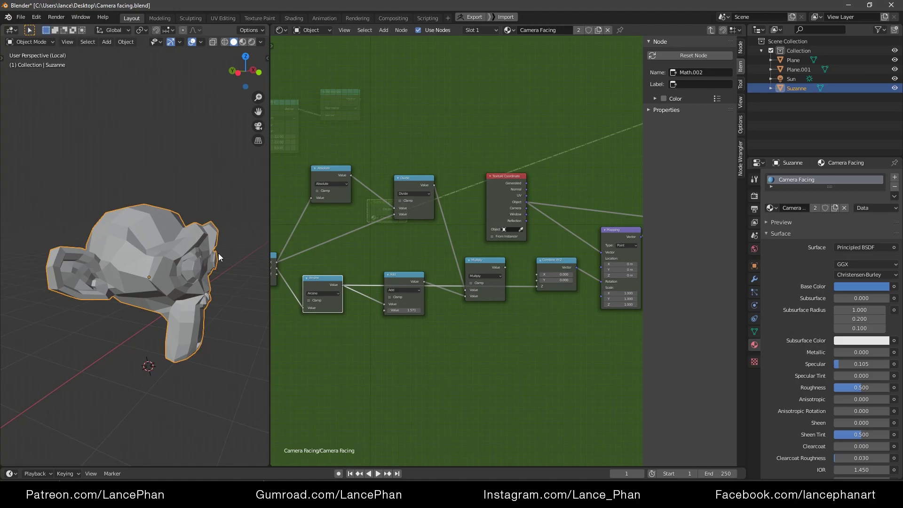
{"action": "key", "text": "z"}
{"action": "left_click", "coordinate": [173, 163]}
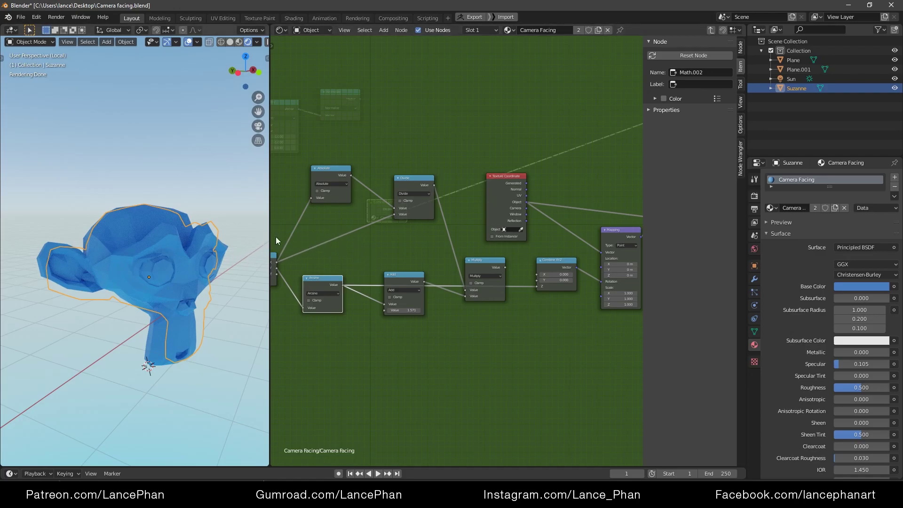
{"action": "key", "text": "z"}
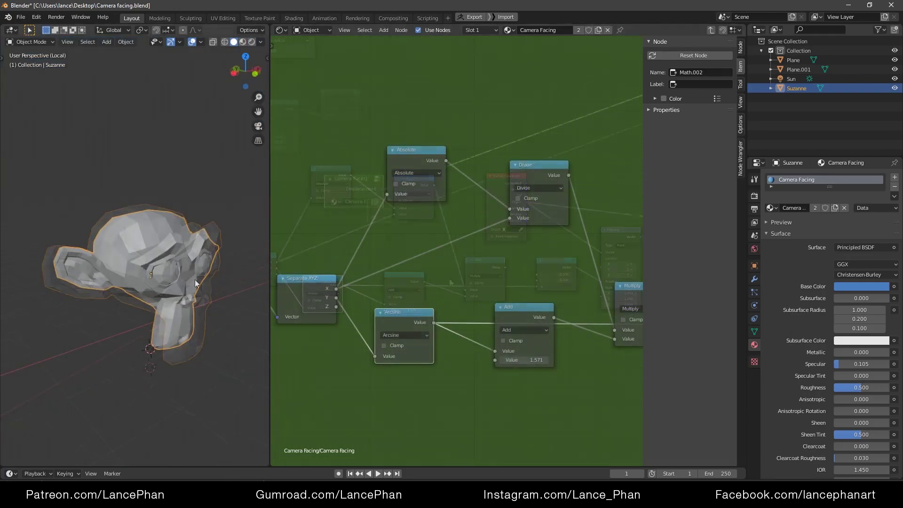
Clear the monkey head's rotation and rotate it about the global Z axis
{"action": "middle_click_drag", "start_coordinate": [202, 258], "coordinate": [147, 261]}
{"action": "middle_click_drag", "start_coordinate": [454, 294], "coordinate": [371, 258]}
{"action": "scroll", "coordinate": [416, 263], "scroll_direction": "up", "scroll_amount": 3}
{"action": "left_click", "coordinate": [435, 279]}
{"action": "middle_click_drag", "start_coordinate": [244, 261], "coordinate": [162, 318]}
{"action": "middle_click_drag", "start_coordinate": [148, 268], "coordinate": [155, 297]}
{"action": "middle_click_drag", "start_coordinate": [111, 254], "coordinate": [157, 230]}
{"action": "key", "text": "alt+r"}
{"action": "key", "text": "r"}
{"action": "key", "text": "z"}
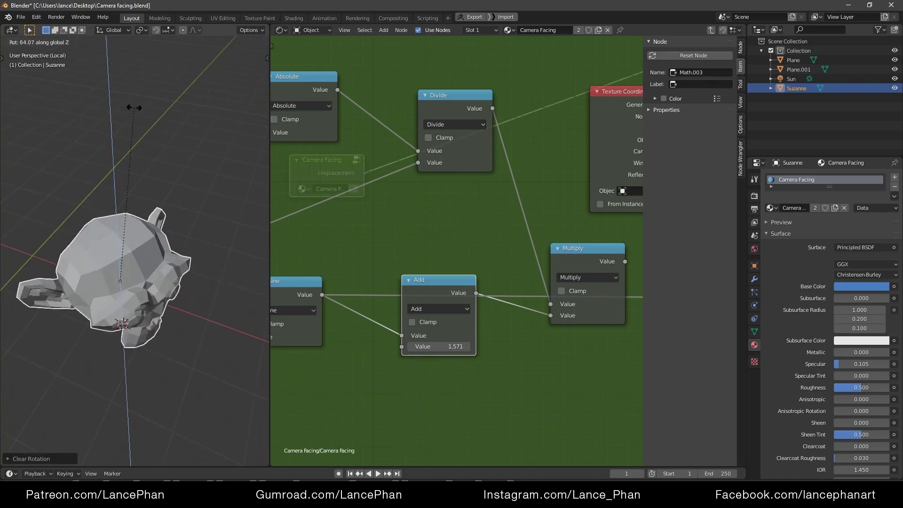
{"action": "left_click", "coordinate": [91, 76]}
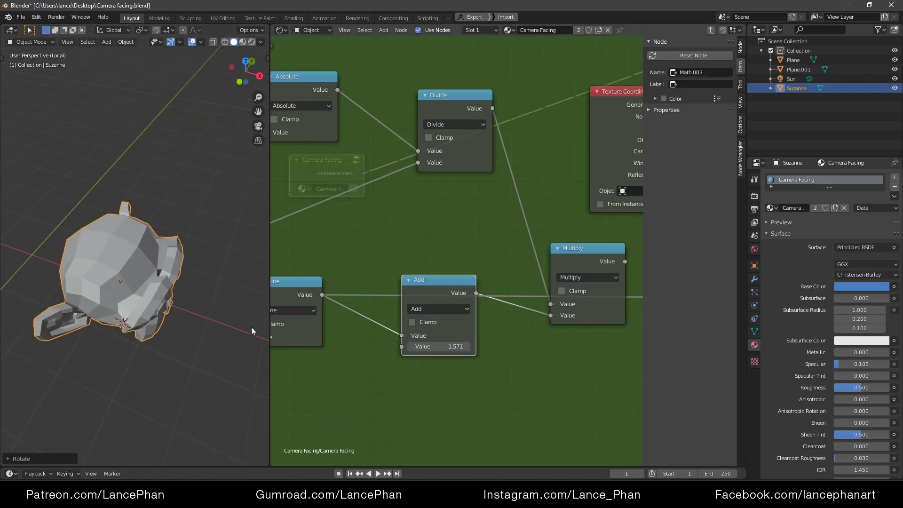
{"action": "key", "text": "r"}
{"action": "key", "text": "z"}
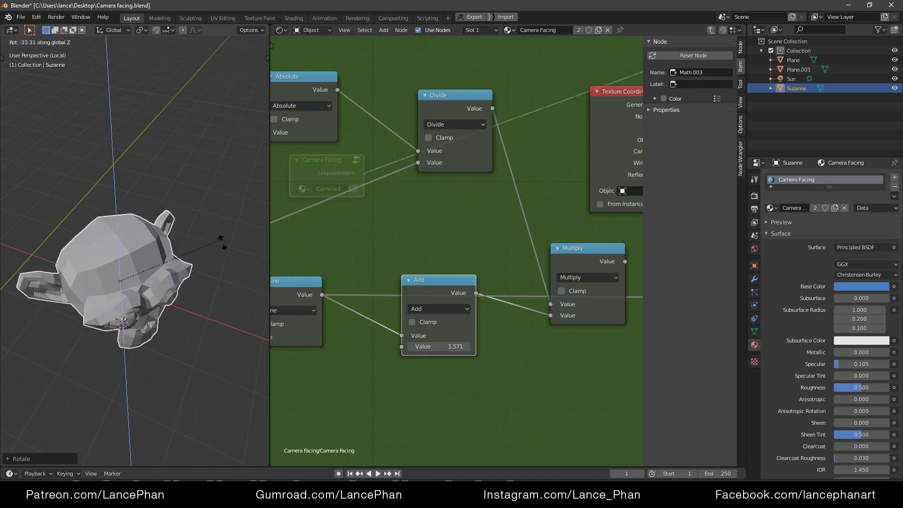
{"action": "left_click", "coordinate": [210, 264]}
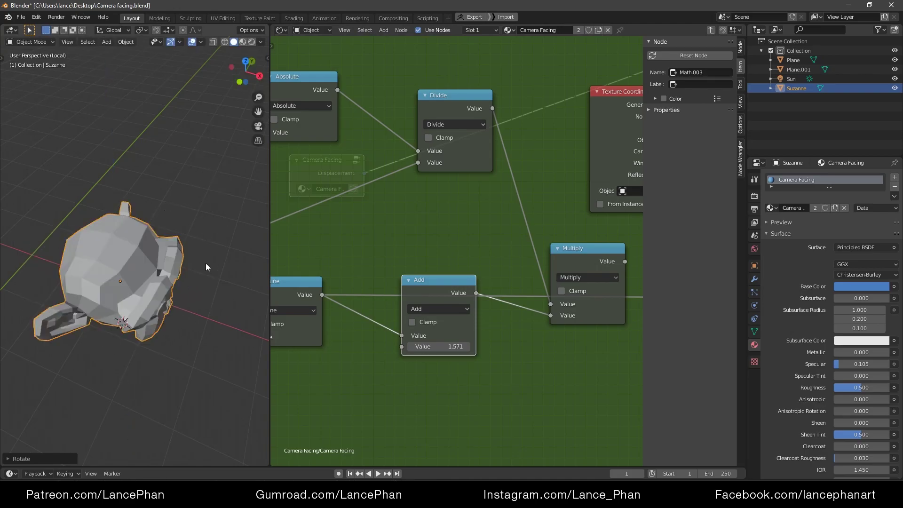
Move the Add node down, below the link from Arcsine to Combine XYZ
{"action": "key", "text": "g"}
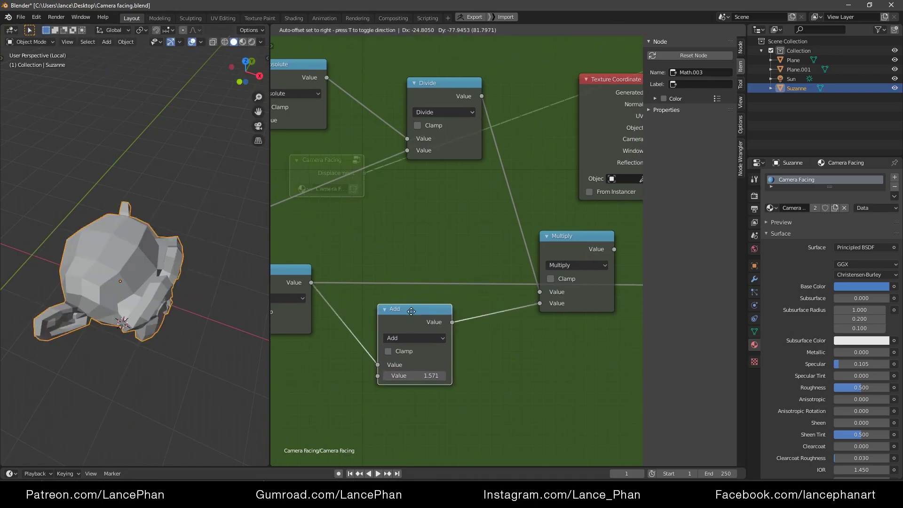
{"action": "left_click", "coordinate": [410, 324]}
{"action": "middle_click_drag", "start_coordinate": [486, 329], "coordinate": [489, 312]}
{"action": "left_click_drag", "start_coordinate": [490, 235], "coordinate": [358, 391]}
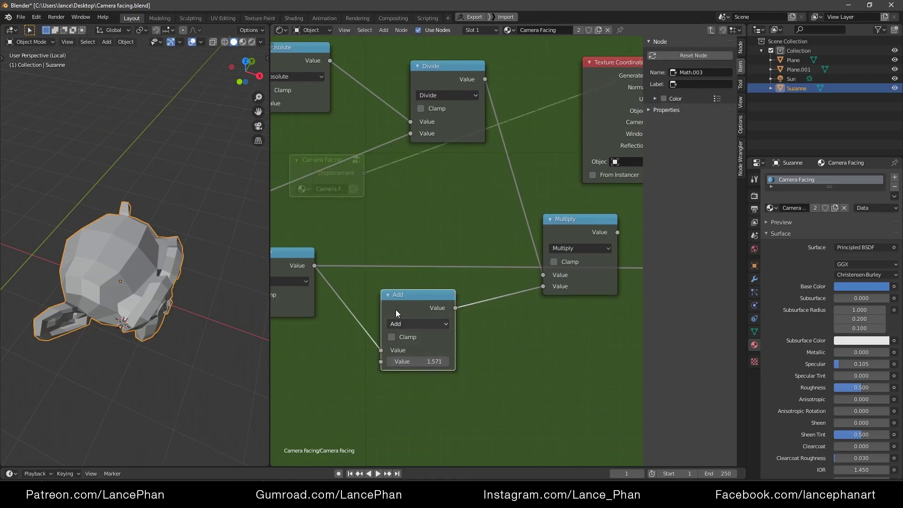
{"action": "left_click_drag", "start_coordinate": [370, 261], "coordinate": [467, 396]}
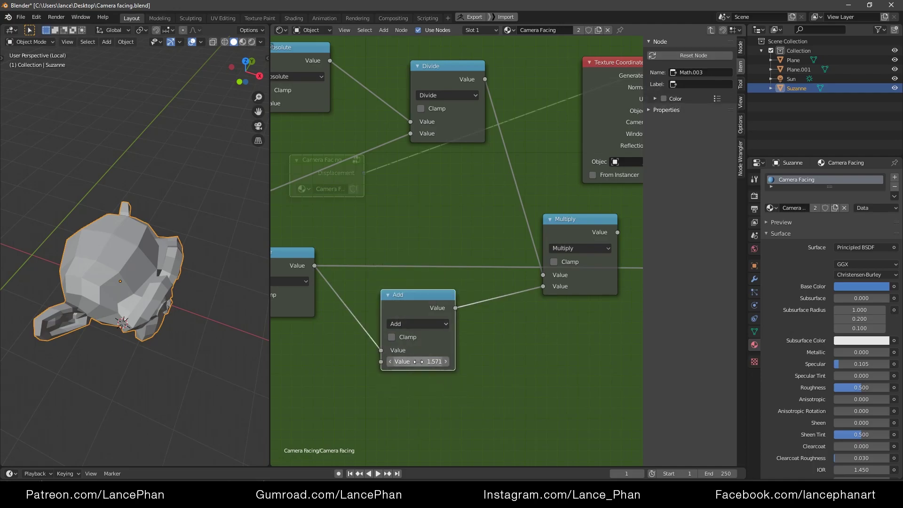
Shift the Add node left and connect its output to the Combine XYZ node's Z input
{"action": "left_click_drag", "start_coordinate": [421, 305], "coordinate": [418, 303]}
{"action": "middle_click_drag", "start_coordinate": [461, 328], "coordinate": [415, 326]}
{"action": "left_click_drag", "start_coordinate": [406, 303], "coordinate": [629, 265]}
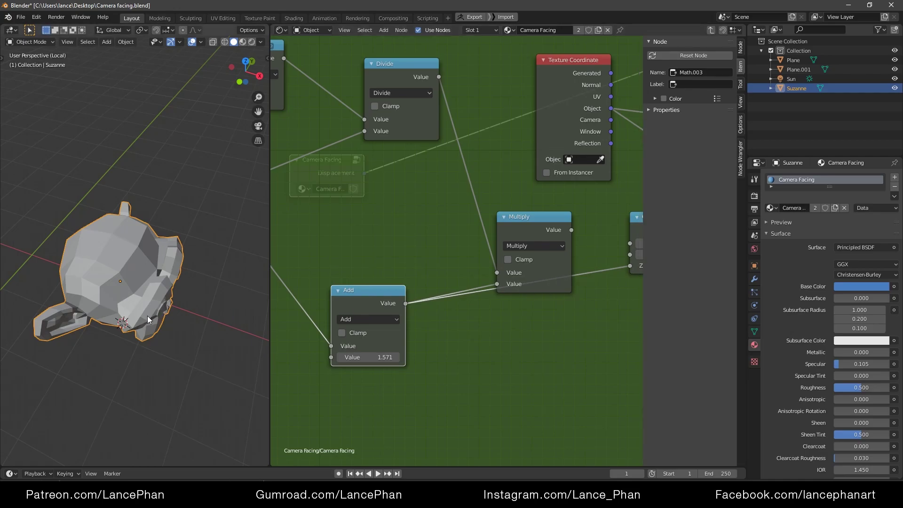
Clear the monkey head's rotation and compare it in solid and rendered shading from several angles, ending in solid
{"action": "key", "text": "alt+r"}
{"action": "mouse_move", "coordinate": [198, 315]}
{"action": "middle_mouse_down"}
{"action": "mouse_move", "coordinate": [151, 281]}
{"action": "mouse_move", "coordinate": [179, 303]}
{"action": "middle_mouse_up"}
{"action": "key", "text": "z"}
{"action": "left_click", "coordinate": [162, 218]}
{"action": "mouse_move", "coordinate": [160, 222]}
{"action": "middle_mouse_down"}
{"action": "mouse_move", "coordinate": [157, 276]}
{"action": "mouse_move", "coordinate": [229, 265]}
{"action": "mouse_move", "coordinate": [184, 263]}
{"action": "middle_mouse_up"}
{"action": "mouse_move", "coordinate": [170, 201]}
{"action": "middle_mouse_down"}
{"action": "mouse_move", "coordinate": [170, 276]}
{"action": "mouse_move", "coordinate": [141, 278]}
{"action": "middle_mouse_up"}
{"action": "key", "text": "z"}
{"action": "left_click", "coordinate": [173, 276]}
{"action": "key", "text": "z"}
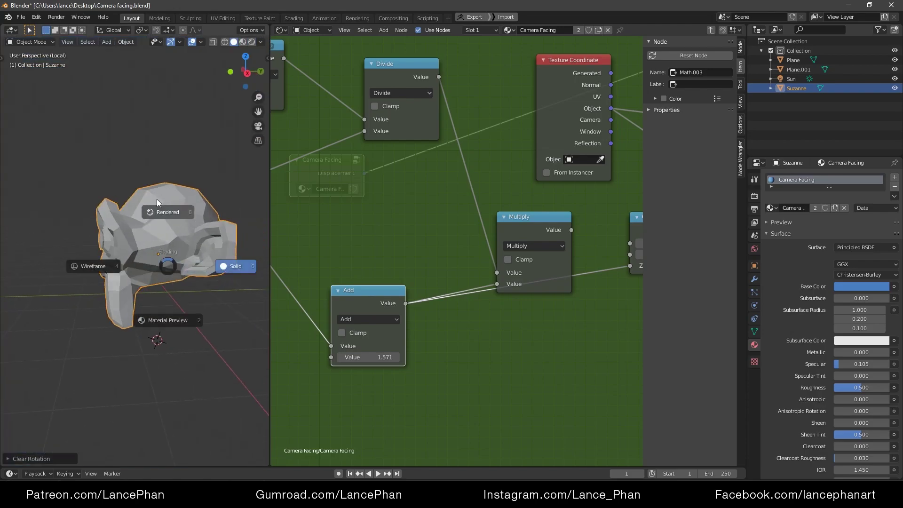
{"action": "left_click", "coordinate": [157, 199]}
{"action": "key", "text": "z"}
{"action": "left_click", "coordinate": [179, 221]}
{"action": "middle_click_drag", "start_coordinate": [179, 221], "coordinate": [220, 241]}
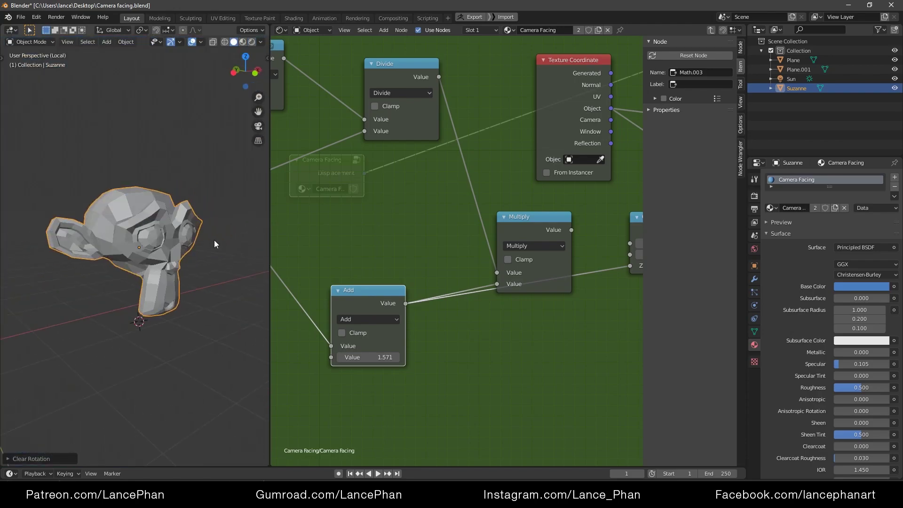
{"action": "key", "text": "z"}
{"action": "left_click", "coordinate": [162, 232]}
{"action": "mouse_move", "coordinate": [159, 244]}
{"action": "middle_mouse_down"}
{"action": "mouse_move", "coordinate": [174, 243]}
{"action": "mouse_move", "coordinate": [84, 244]}
{"action": "mouse_move", "coordinate": [184, 244]}
{"action": "middle_mouse_up"}
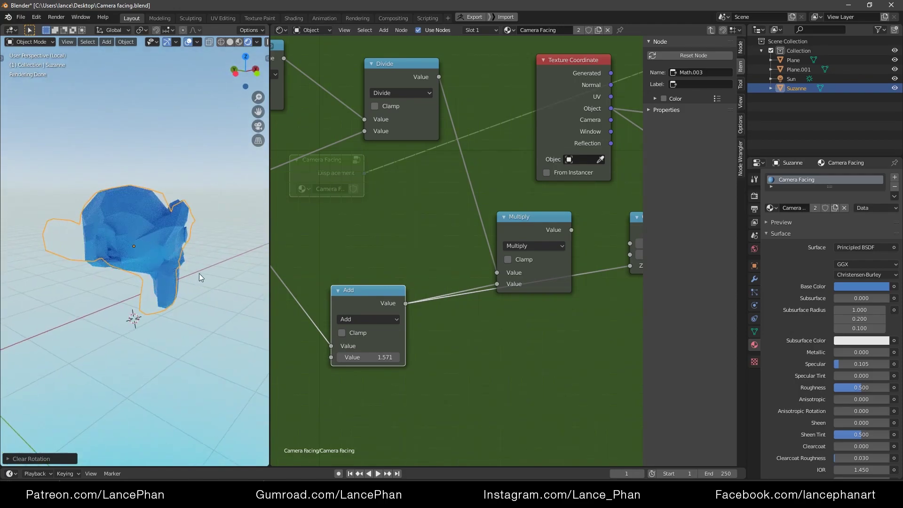
{"action": "key", "text": "z"}
{"action": "left_click", "coordinate": [338, 262]}
Move the Separate XYZ node slightly left, away from the Absolute and Arcsine nodes
{"action": "middle_click_drag", "start_coordinate": [318, 156], "coordinate": [487, 268]}
{"action": "middle_click_drag", "start_coordinate": [456, 241], "coordinate": [458, 246], "text": "ctrl"}
{"action": "middle_click_drag", "start_coordinate": [463, 295], "coordinate": [467, 252]}
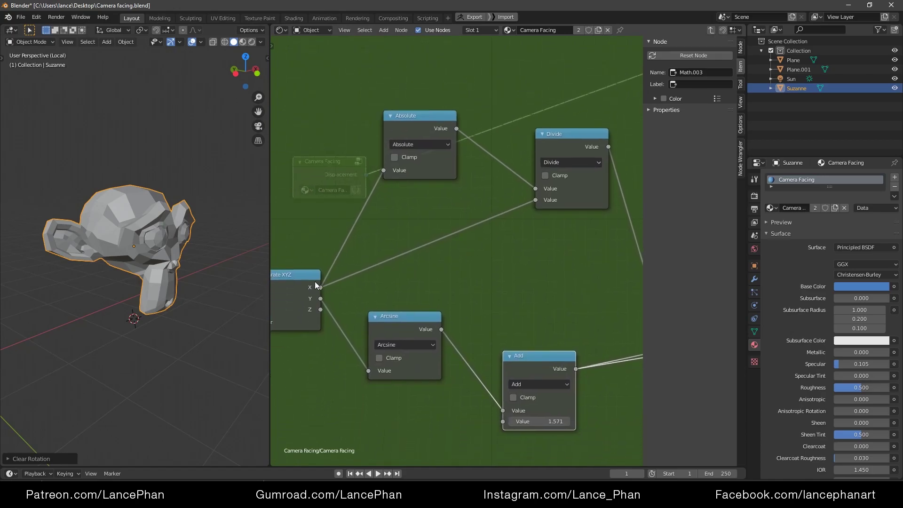
{"action": "left_click_drag", "start_coordinate": [315, 281], "coordinate": [293, 276]}
{"action": "middle_click_drag", "start_coordinate": [425, 255], "coordinate": [424, 263]}
{"action": "mouse_move", "coordinate": [191, 252]}
{"action": "middle_mouse_down"}
{"action": "mouse_move", "coordinate": [86, 258]}
{"action": "mouse_move", "coordinate": [182, 263]}
{"action": "middle_mouse_up"}
{"action": "middle_click_drag", "start_coordinate": [368, 269], "coordinate": [451, 227]}
{"action": "middle_click_drag", "start_coordinate": [225, 301], "coordinate": [246, 284]}
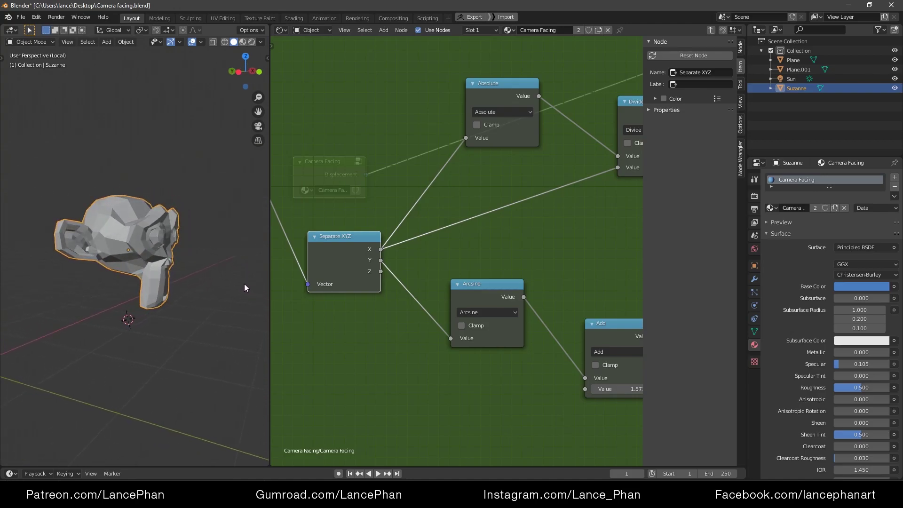
Leave the Camera Facing group and preview the Normalize node's output on the monkey head in rendered shading from several angles
{"action": "key", "text": "Tab"}
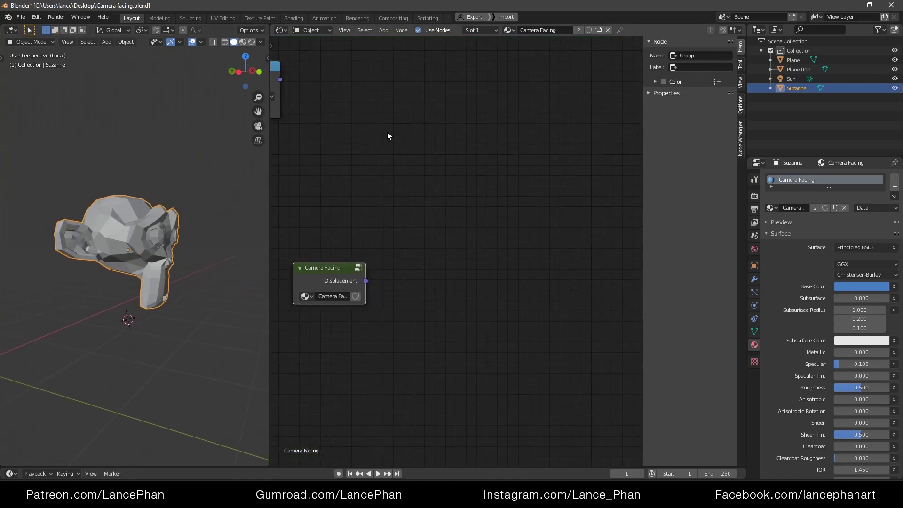
{"action": "middle_click_drag", "start_coordinate": [385, 125], "coordinate": [487, 249]}
{"action": "scroll", "coordinate": [487, 250], "scroll_direction": "down", "scroll_amount": 1}
{"action": "left_click", "coordinate": [374, 212], "text": "ctrl+shift"}
{"action": "key", "text": "z"}
{"action": "left_click", "coordinate": [229, 138]}
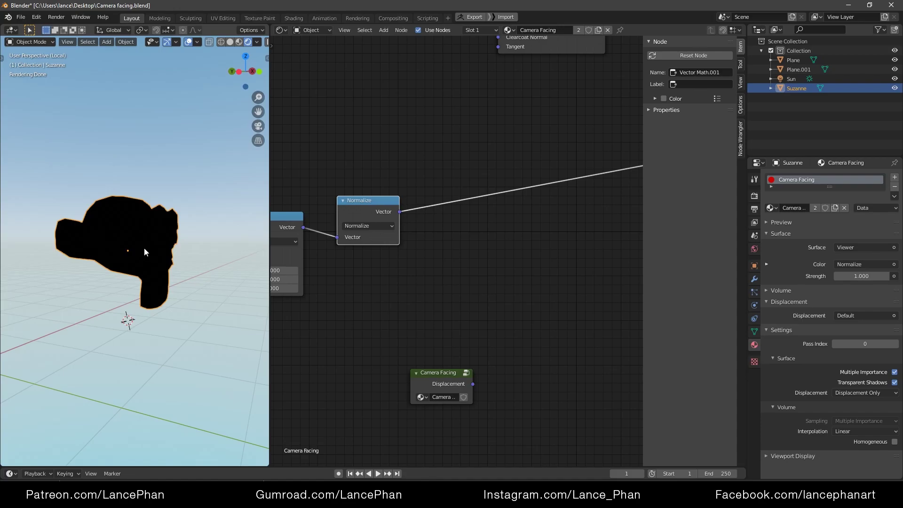
{"action": "mouse_move", "coordinate": [144, 248]}
{"action": "middle_mouse_down"}
{"action": "mouse_move", "coordinate": [45, 244]}
{"action": "mouse_move", "coordinate": [125, 245]}
{"action": "middle_mouse_up"}
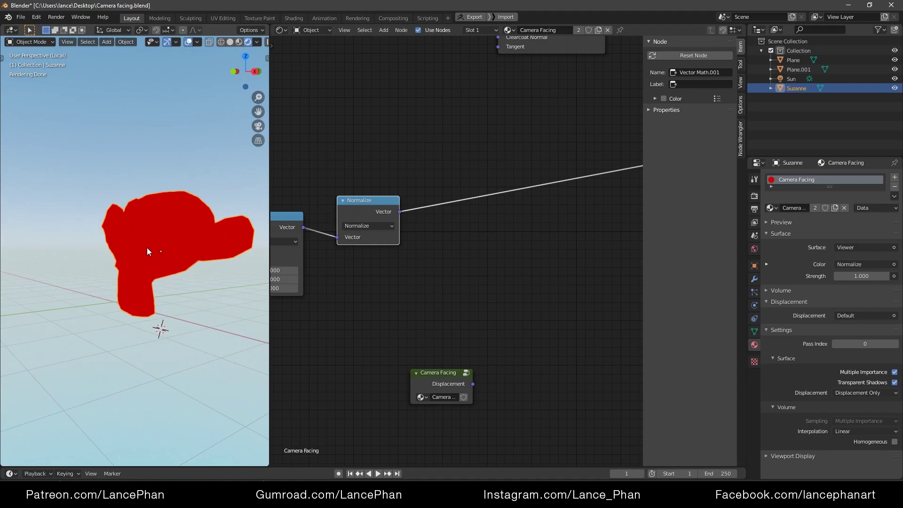
{"action": "middle_click_drag", "start_coordinate": [166, 276], "coordinate": [129, 224]}
Reopen the Camera Facing group and select the Absolute and Divide nodes
{"action": "left_click", "coordinate": [423, 384]}
{"action": "key", "text": "Tab"}
{"action": "scroll", "coordinate": [517, 226], "scroll_direction": "down", "scroll_amount": 3}
{"action": "middle_click_drag", "start_coordinate": [581, 196], "coordinate": [506, 239]}
{"action": "scroll", "coordinate": [540, 218], "scroll_direction": "down", "scroll_amount": 1}
{"action": "left_click_drag", "start_coordinate": [348, 131], "coordinate": [501, 253]}
{"action": "scroll", "coordinate": [500, 253], "scroll_direction": "up", "scroll_amount": 2}
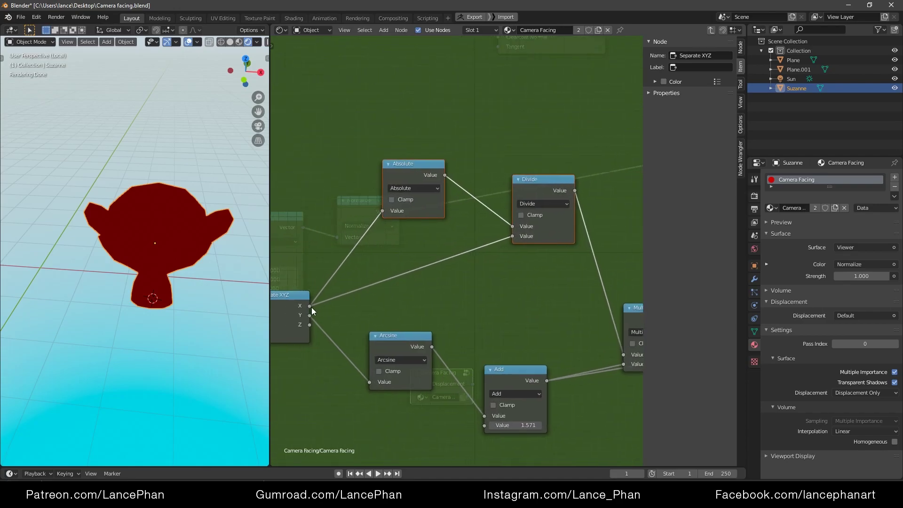
Move the Absolute and Divide nodes together slightly to the left
{"action": "left_click", "coordinate": [399, 188]}
{"action": "left_click", "coordinate": [400, 188]}
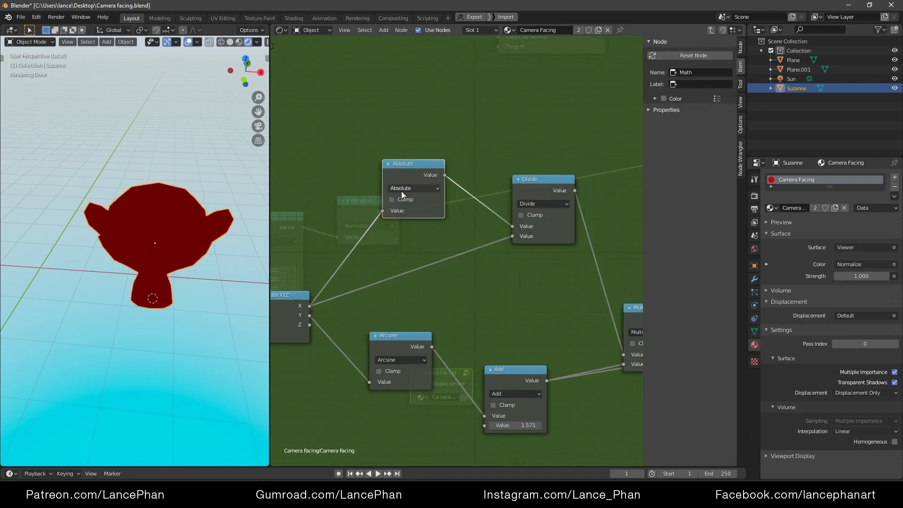
{"action": "left_click", "coordinate": [541, 183]}
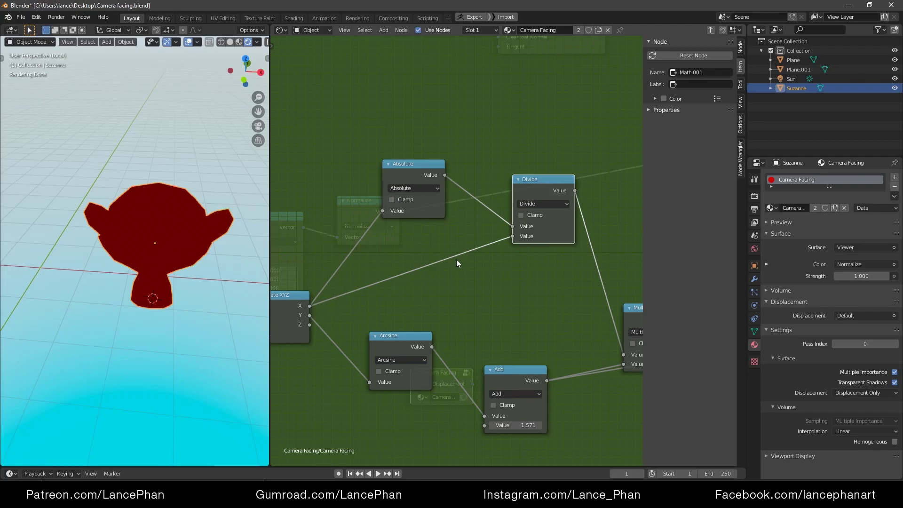
{"action": "left_click_drag", "start_coordinate": [359, 109], "coordinate": [591, 271]}
{"action": "left_click_drag", "start_coordinate": [556, 189], "coordinate": [536, 193]}
{"action": "mouse_move", "coordinate": [152, 255]}
{"action": "middle_mouse_down"}
{"action": "mouse_move", "coordinate": [207, 216]}
{"action": "mouse_move", "coordinate": [104, 226]}
{"action": "middle_mouse_up"}
Move the Add and Multiply nodes left, placing Multiply between the Divide and Combine XYZ nodes
{"action": "middle_click_drag", "start_coordinate": [628, 321], "coordinate": [451, 294]}
{"action": "left_click_drag", "start_coordinate": [467, 283], "coordinate": [465, 271]}
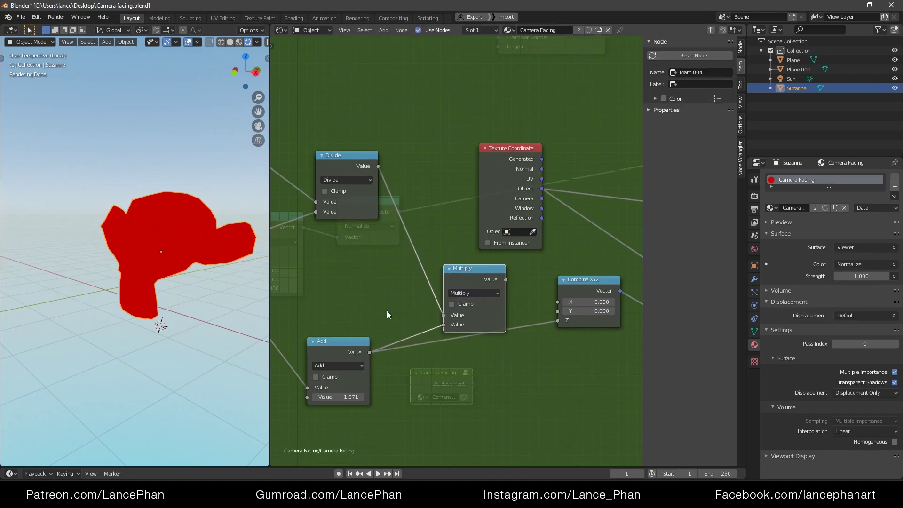
{"action": "middle_click_drag", "start_coordinate": [386, 310], "coordinate": [443, 313]}
{"action": "left_click_drag", "start_coordinate": [398, 347], "coordinate": [376, 336]}
{"action": "left_click_drag", "start_coordinate": [526, 290], "coordinate": [485, 284]}
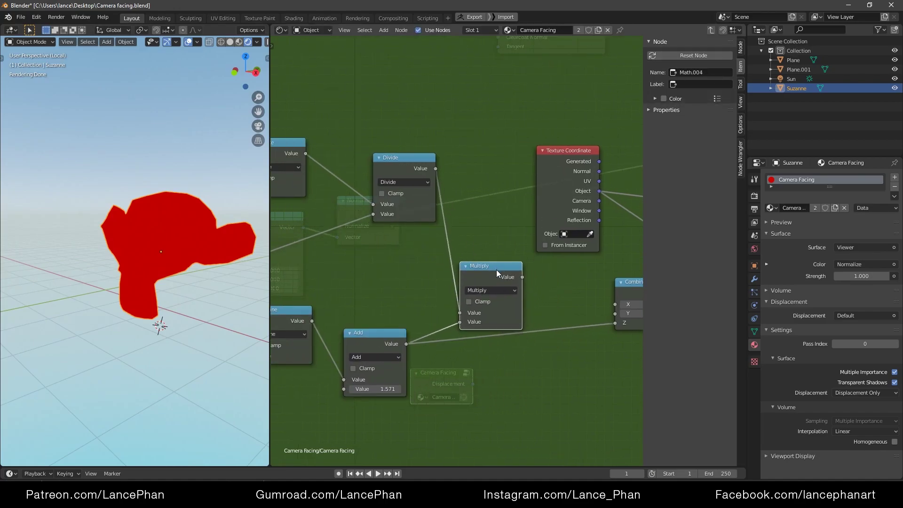
{"action": "mouse_move", "coordinate": [254, 291]}
{"action": "middle_mouse_down"}
{"action": "mouse_move", "coordinate": [218, 294]}
{"action": "mouse_move", "coordinate": [234, 283]}
{"action": "mouse_move", "coordinate": [80, 263]}
{"action": "mouse_move", "coordinate": [95, 264]}
{"action": "middle_mouse_up"}
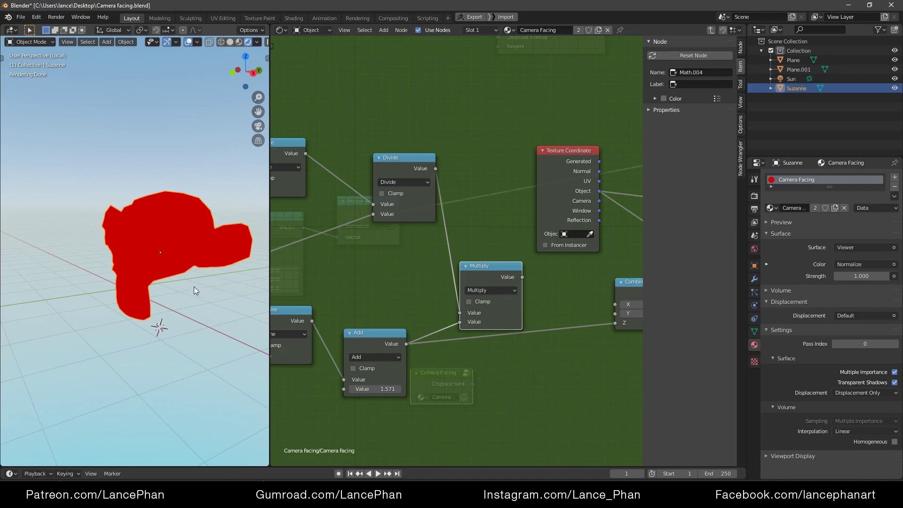
Connect the Multiply output to the Combine XYZ node's Z input and align both nodes beside each other
{"action": "middle_click_drag", "start_coordinate": [502, 293], "coordinate": [397, 295]}
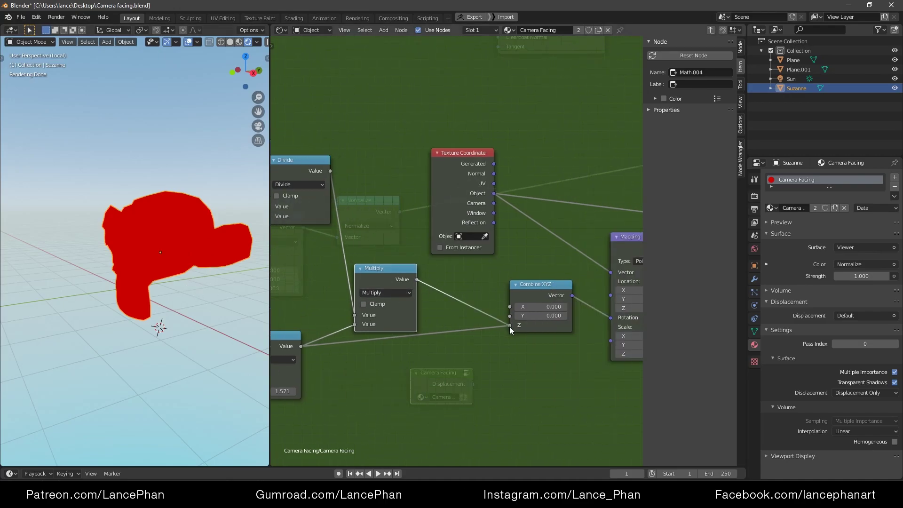
{"action": "left_click_drag", "start_coordinate": [507, 293], "coordinate": [469, 298]}
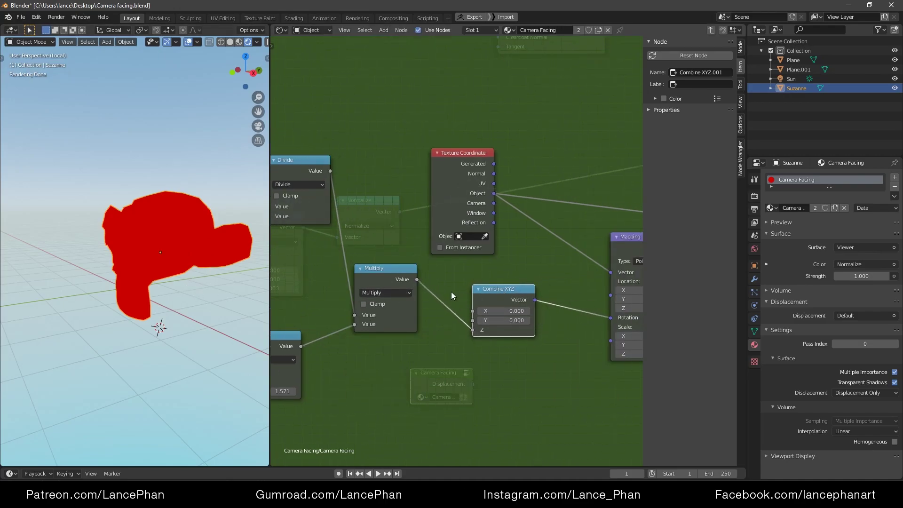
{"action": "left_click_drag", "start_coordinate": [409, 301], "coordinate": [410, 320]}
{"action": "left_click_drag", "start_coordinate": [462, 270], "coordinate": [555, 354]}
{"action": "middle_click_drag", "start_coordinate": [103, 259], "coordinate": [176, 258]}
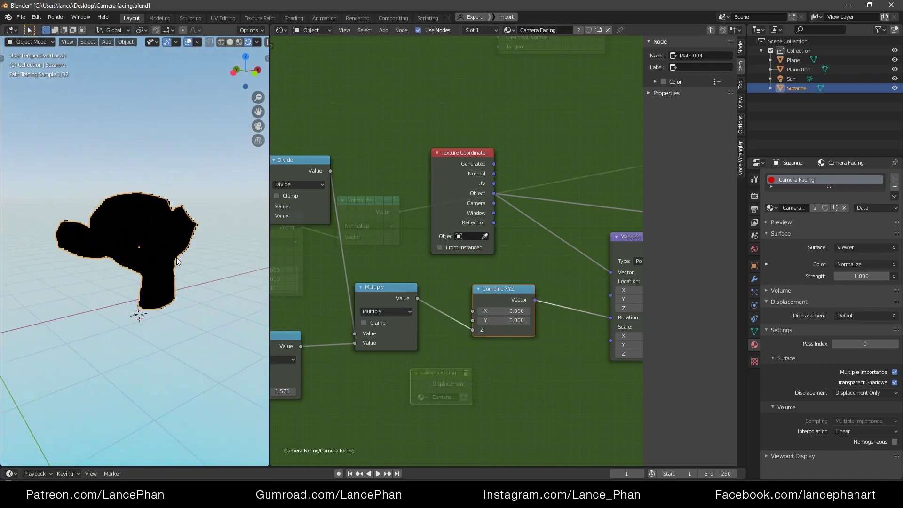
{"action": "left_click", "coordinate": [498, 298]}
Leave the group, add a reroute on the Normalize link and connect Camera Facing's Displacement output to the Material Output's Displacement input
{"action": "key", "text": "Tab"}
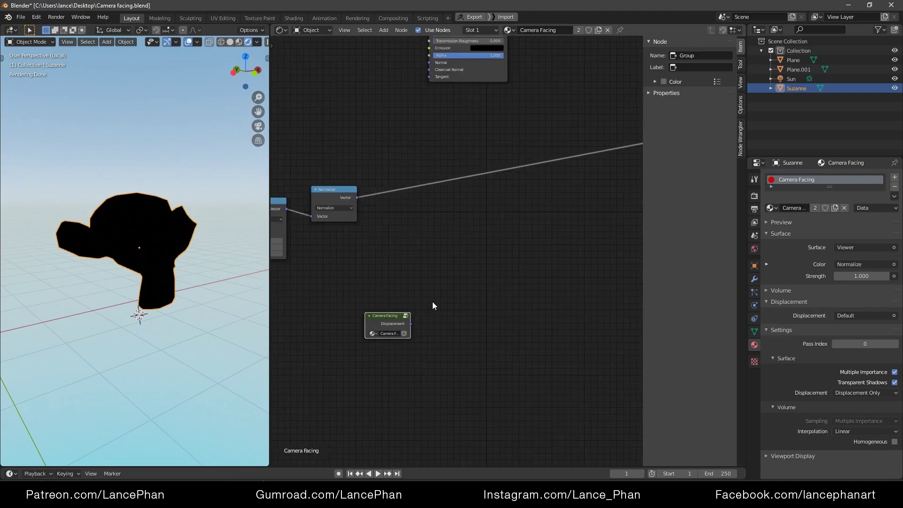
{"action": "scroll", "coordinate": [431, 302], "scroll_direction": "down", "scroll_amount": 2}
{"action": "middle_click_drag", "start_coordinate": [451, 297], "coordinate": [393, 310]}
{"action": "left_click_drag", "start_coordinate": [436, 223], "coordinate": [422, 185], "text": "shift"}
{"action": "middle_click_drag", "start_coordinate": [480, 254], "coordinate": [393, 261]}
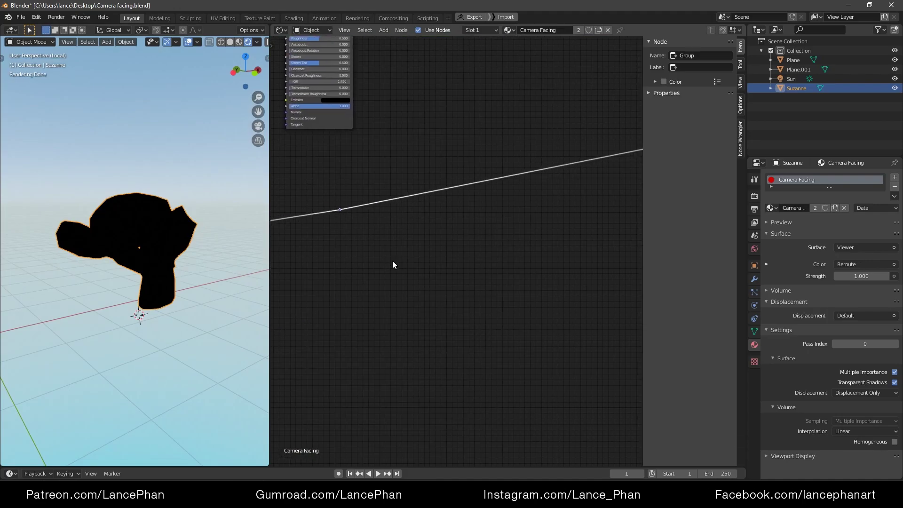
{"action": "scroll", "coordinate": [414, 272], "scroll_direction": "down", "scroll_amount": 3}
{"action": "left_click_drag", "start_coordinate": [337, 300], "coordinate": [596, 207]}
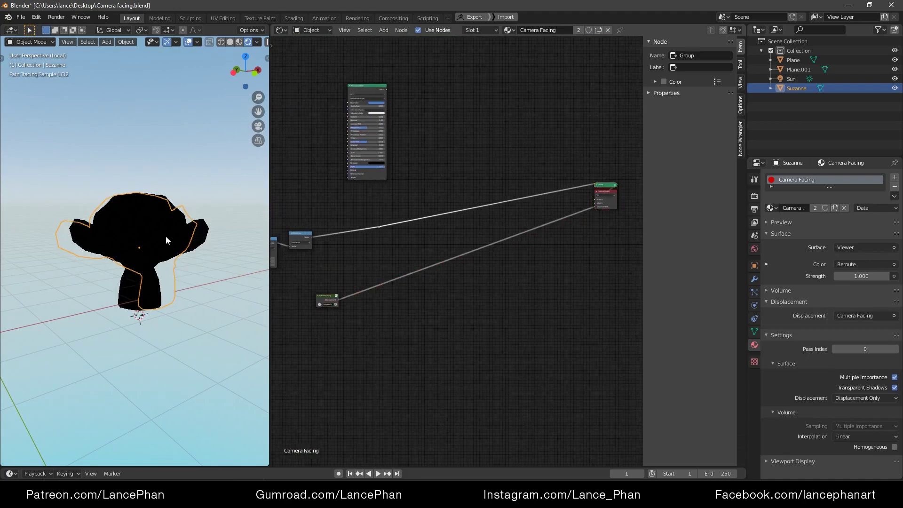
Connect the Principled BSDF to the material's Surface and compare the monkey head in solid and rendered shading
{"action": "left_click", "coordinate": [369, 89], "text": "ctrl+shift"}
{"action": "key", "text": "z"}
{"action": "left_click", "coordinate": [238, 244]}
{"action": "middle_click_drag", "start_coordinate": [235, 244], "coordinate": [180, 255]}
{"action": "key", "text": "z"}
{"action": "left_click", "coordinate": [167, 205]}
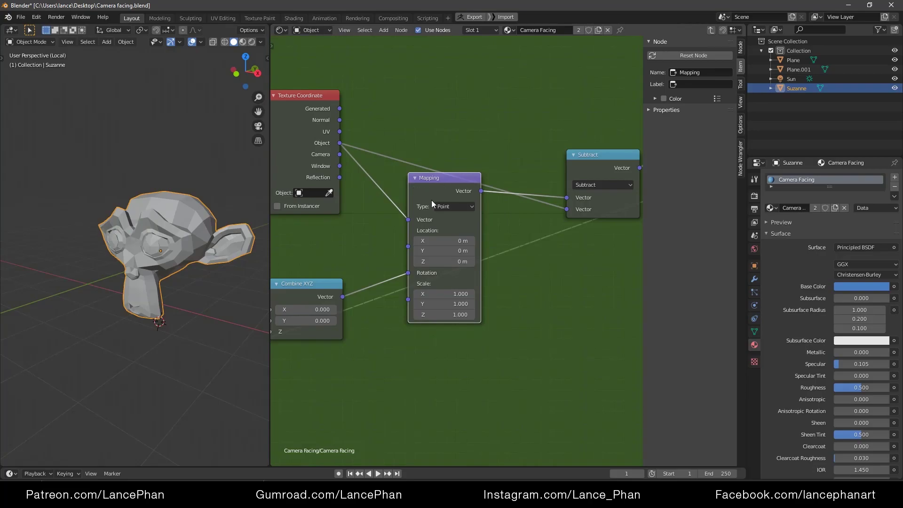
Reposition the Mapping node inside the Camera Facing group, below the link from Texture Coordinate to Subtract
{"action": "mouse_move", "coordinate": [435, 184]}
{"action": "left_mouse_down"}
{"action": "mouse_move", "coordinate": [437, 165]}
{"action": "mouse_move", "coordinate": [431, 174]}
{"action": "left_mouse_up"}
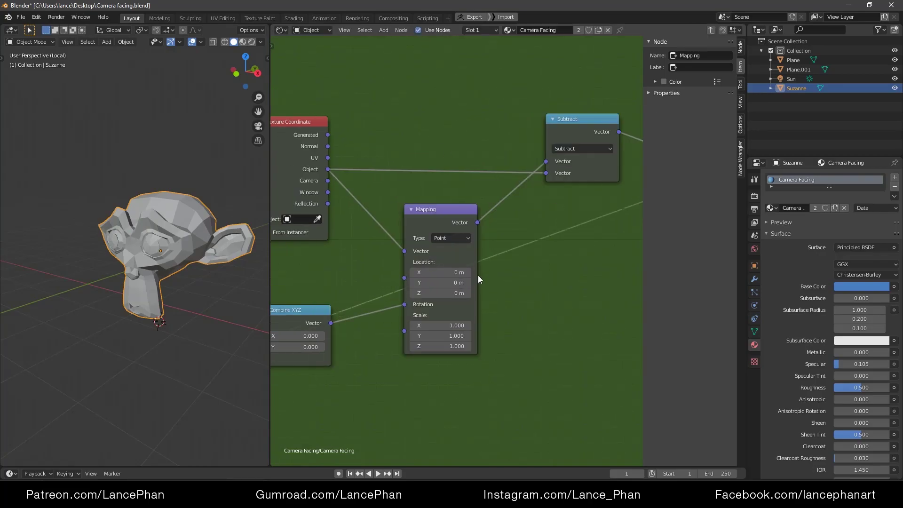
{"action": "mouse_move", "coordinate": [431, 214]}
{"action": "left_mouse_down"}
{"action": "mouse_move", "coordinate": [420, 205]}
{"action": "mouse_move", "coordinate": [421, 213]}
{"action": "left_mouse_up"}
{"action": "left_click_drag", "start_coordinate": [377, 177], "coordinate": [486, 400]}
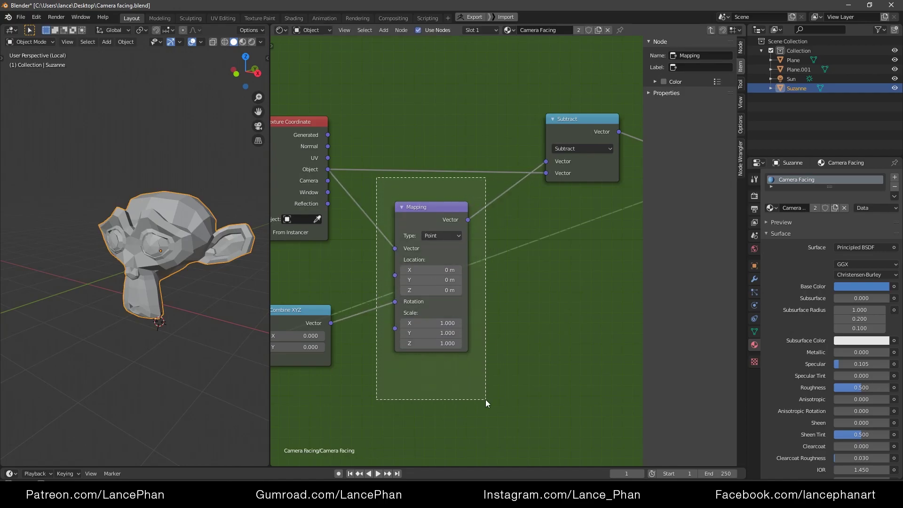
{"action": "left_click_drag", "start_coordinate": [486, 400], "coordinate": [489, 382]}
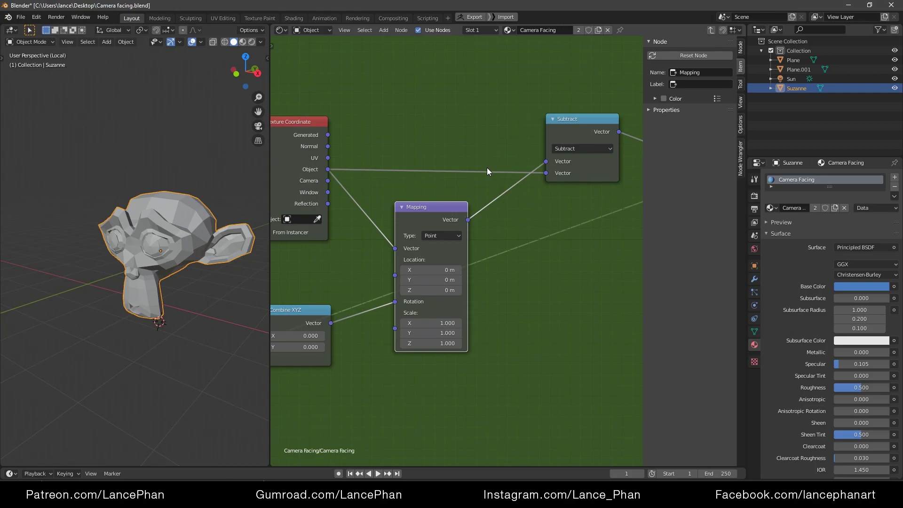
Move the Subtract node left, closer to the Mapping node, keeping it above the Mapping node
{"action": "mouse_move", "coordinate": [564, 136]}
{"action": "left_mouse_down"}
{"action": "mouse_move", "coordinate": [556, 138]}
{"action": "mouse_move", "coordinate": [568, 120]}
{"action": "left_mouse_up"}
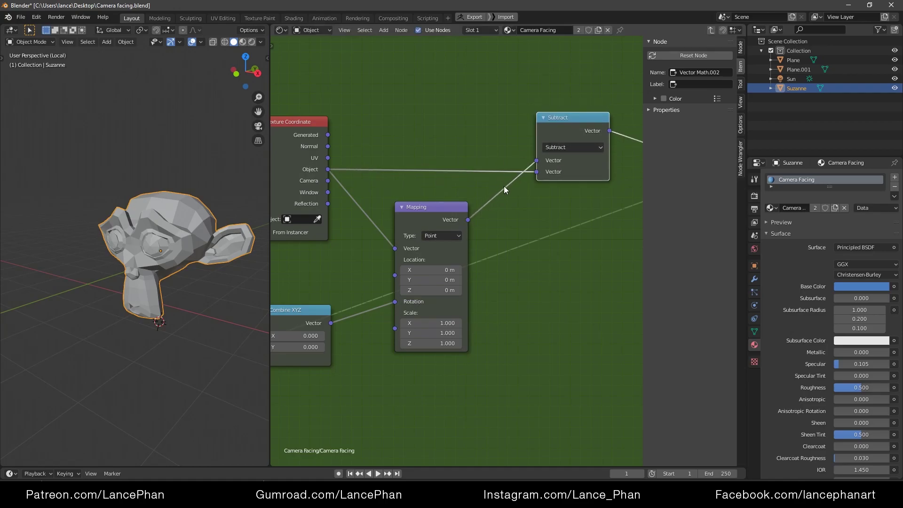
{"action": "middle_click_drag", "start_coordinate": [515, 169], "coordinate": [513, 177]}
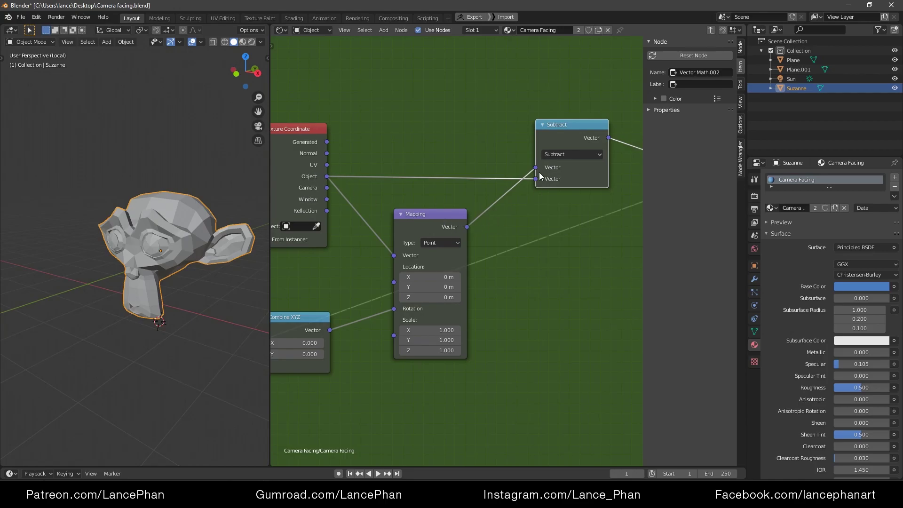
{"action": "middle_click_drag", "start_coordinate": [560, 181], "coordinate": [541, 188]}
{"action": "left_click_drag", "start_coordinate": [539, 135], "coordinate": [519, 136]}
{"action": "middle_click_drag", "start_coordinate": [553, 220], "coordinate": [454, 228]}
{"action": "middle_click_drag", "start_coordinate": [419, 157], "coordinate": [479, 164]}
{"action": "mouse_move", "coordinate": [487, 154]}
{"action": "left_mouse_down"}
{"action": "mouse_move", "coordinate": [474, 160]}
{"action": "mouse_move", "coordinate": [477, 153]}
{"action": "left_mouse_up"}
{"action": "middle_click_drag", "start_coordinate": [96, 221], "coordinate": [111, 227]}
{"action": "middle_click_drag", "start_coordinate": [169, 258], "coordinate": [193, 248]}
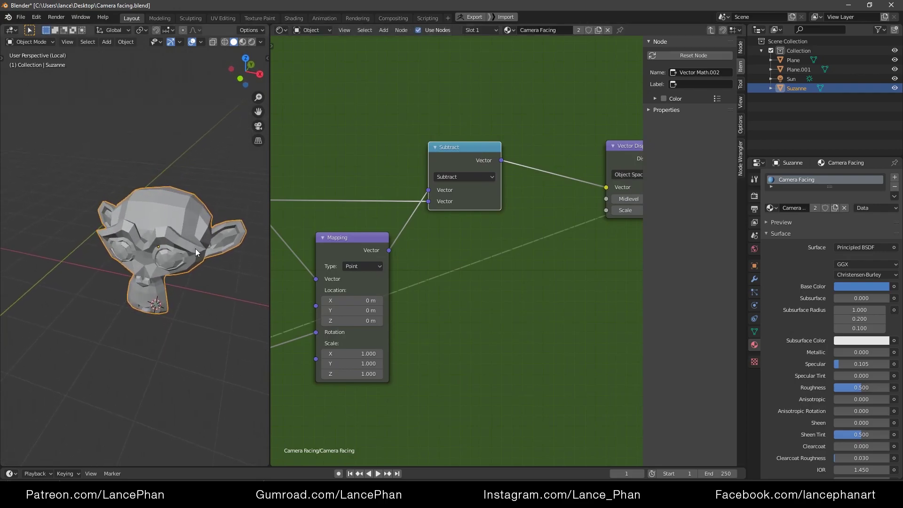
Scale up the monkey head, inspect it from another angle and clear its scale
{"action": "middle_click_drag", "start_coordinate": [502, 211], "coordinate": [354, 241]}
{"action": "key", "text": "s"}
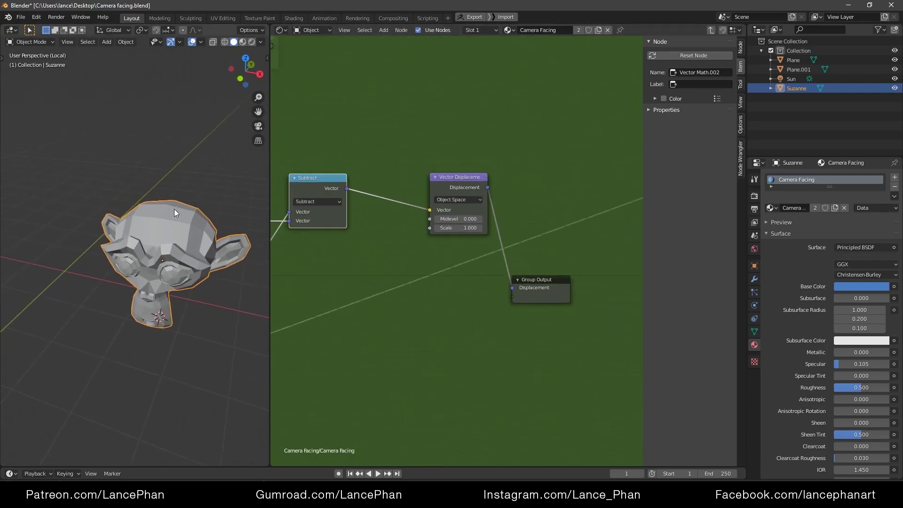
{"action": "left_click", "coordinate": [92, 139]}
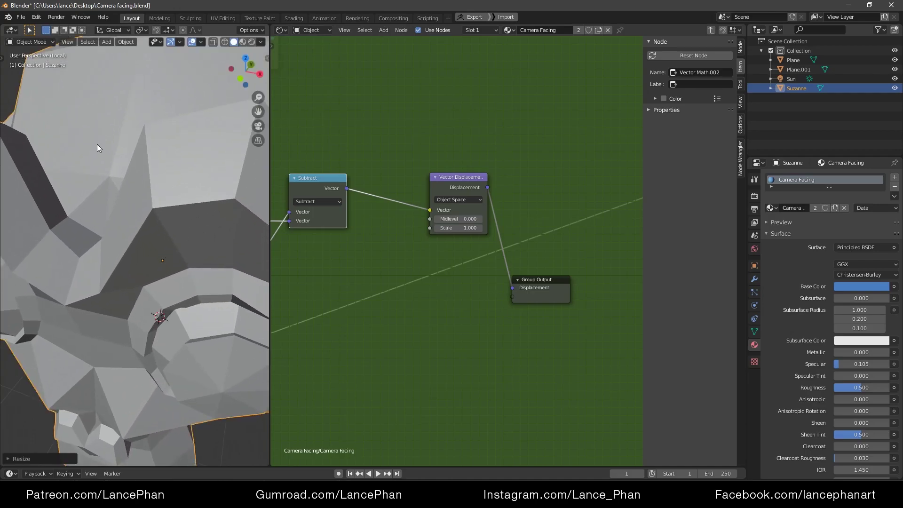
{"action": "scroll", "coordinate": [111, 173], "scroll_direction": "down", "scroll_amount": 4}
{"action": "middle_click_drag", "start_coordinate": [186, 233], "coordinate": [118, 241]}
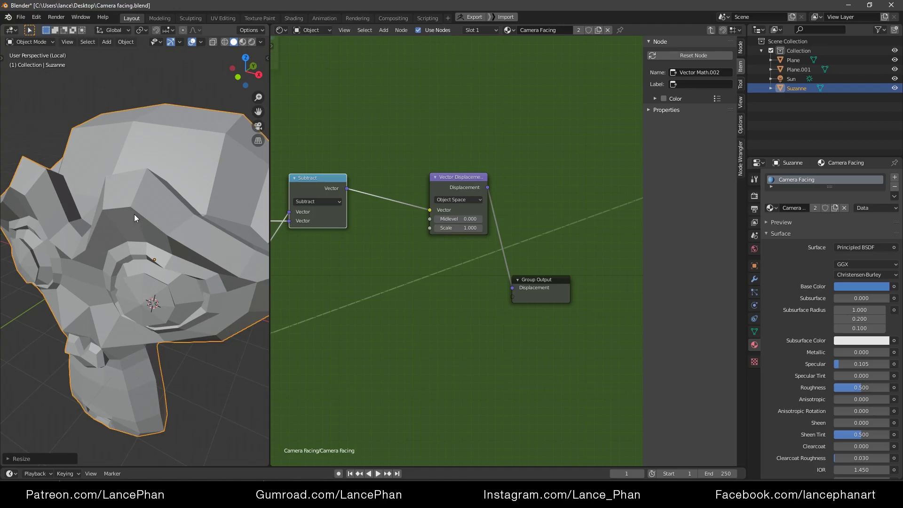
{"action": "key", "text": "alt+s"}
Connect the Subtract output directly to the Group Output's Displacement, bypassing Vector Displacement, and move that node up and left
{"action": "middle_click_drag", "start_coordinate": [388, 188], "coordinate": [487, 195]}
{"action": "left_click", "coordinate": [558, 174]}
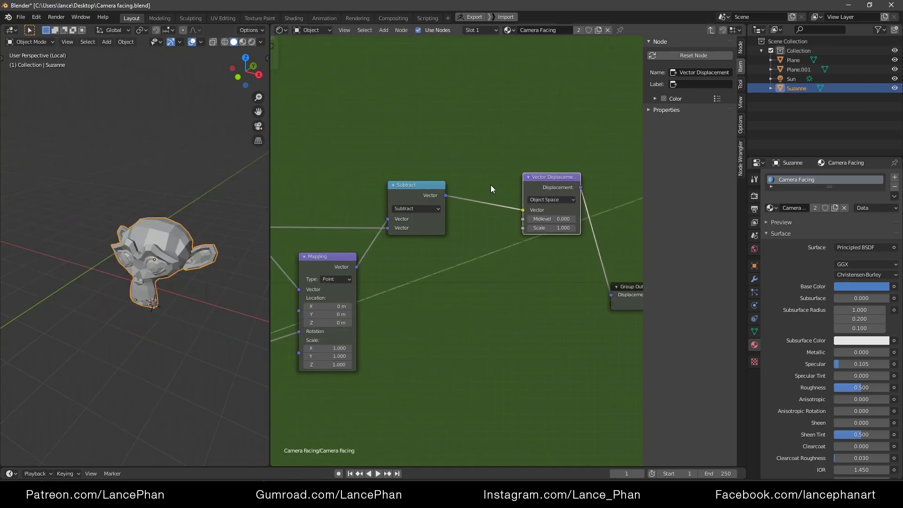
{"action": "left_click_drag", "start_coordinate": [447, 195], "coordinate": [611, 295]}
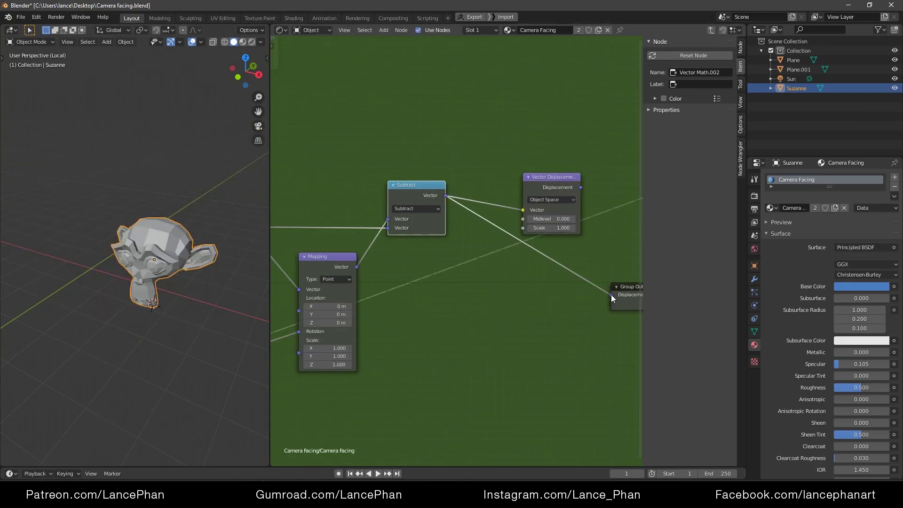
{"action": "left_click_drag", "start_coordinate": [557, 184], "coordinate": [546, 171]}
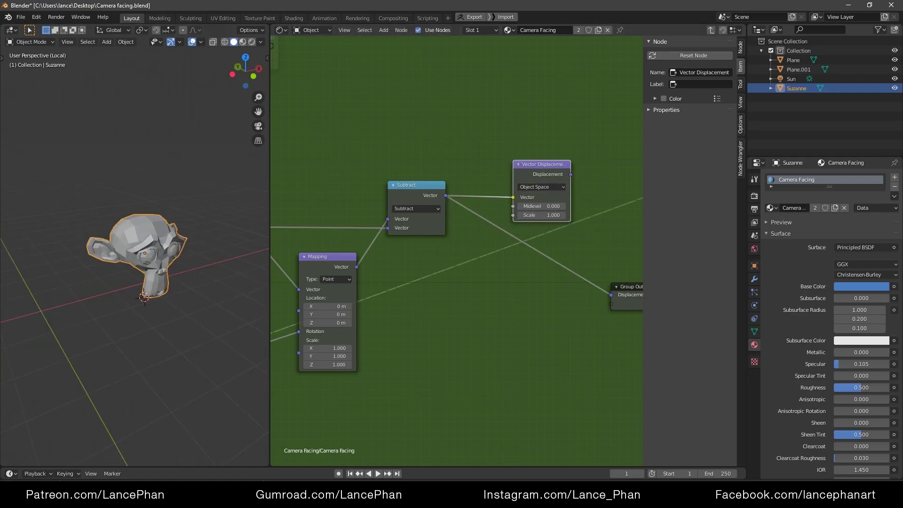
Scale the monkey head to test the direct displacement connection
{"action": "key", "text": "s"}
{"action": "left_click", "coordinate": [46, 213]}
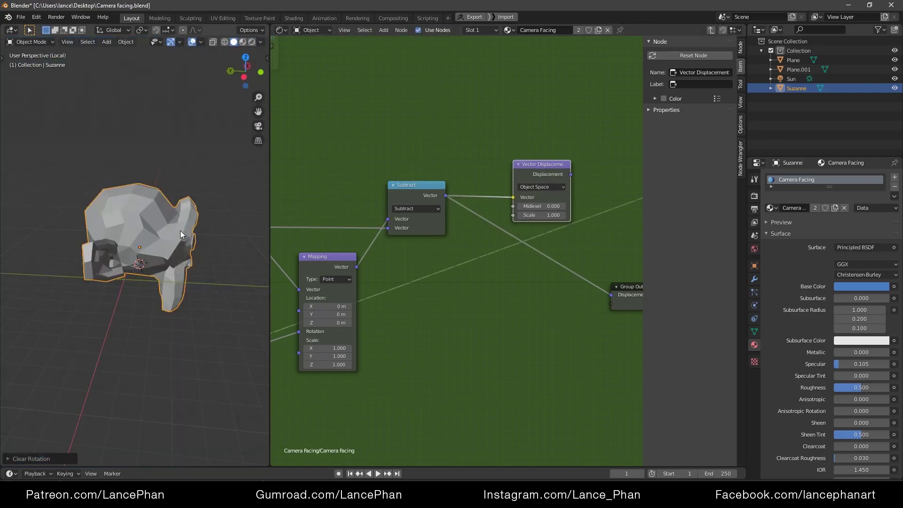
Switch the viewport to rendered shading and inspect the displaced monkey head from several angles
{"action": "key", "text": "z"}
{"action": "left_click", "coordinate": [177, 220]}
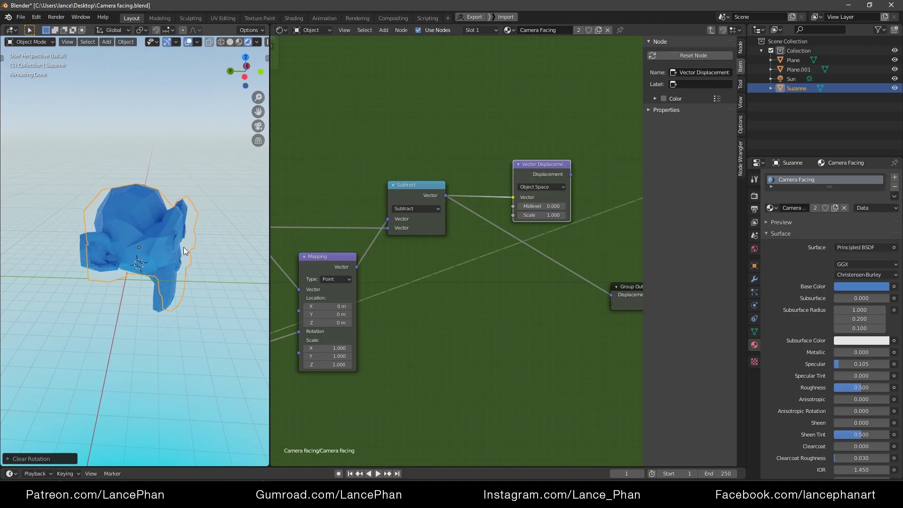
{"action": "mouse_move", "coordinate": [177, 232]}
{"action": "middle_mouse_down"}
{"action": "mouse_move", "coordinate": [190, 263]}
{"action": "mouse_move", "coordinate": [135, 276]}
{"action": "middle_mouse_up"}
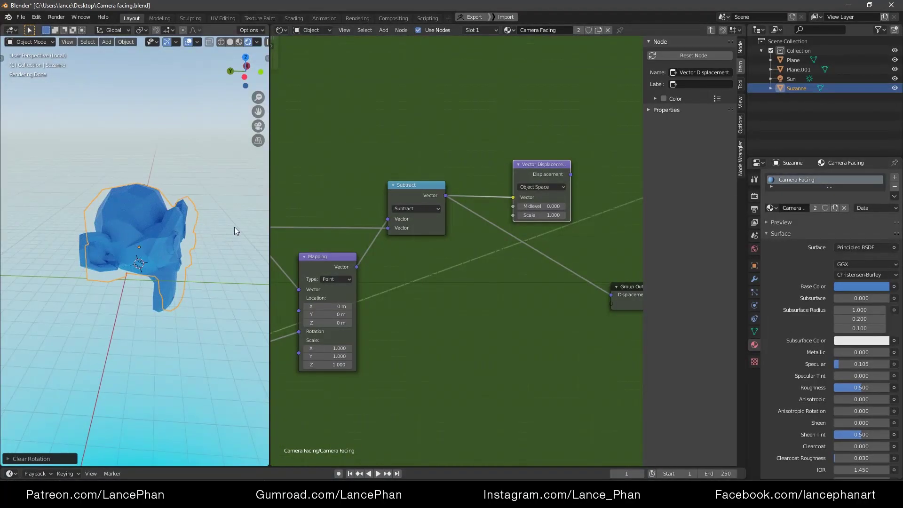
{"action": "middle_click_drag", "start_coordinate": [202, 199], "coordinate": [167, 195]}
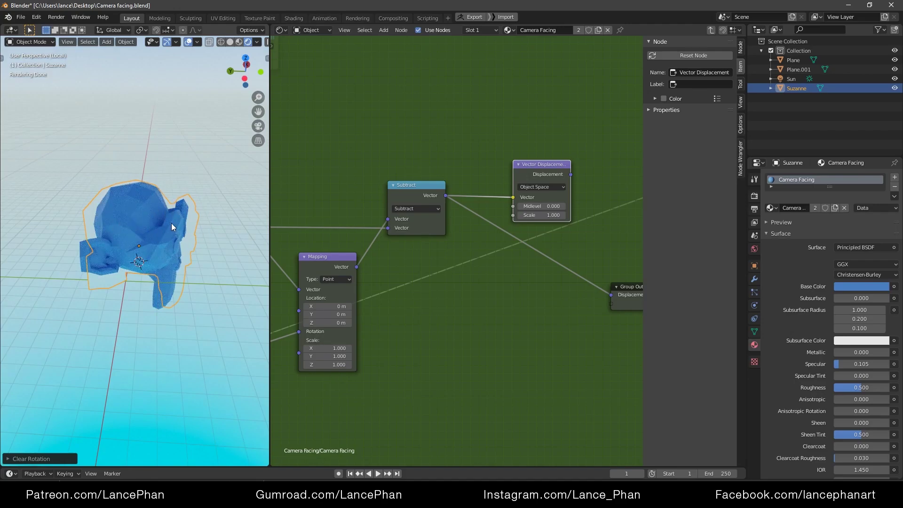
Resize the monkey head with the direct displacement connection and frame it in the viewport
{"action": "key", "text": "alt+s"}
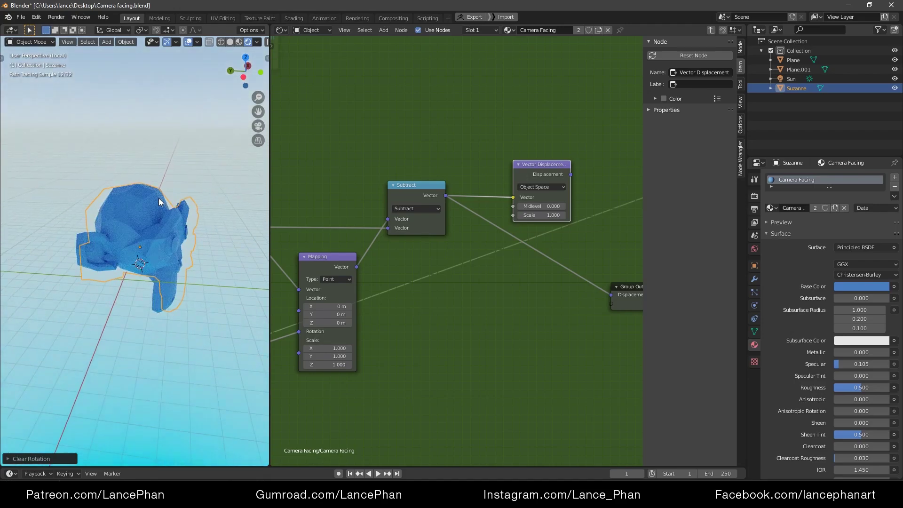
{"action": "key", "text": "s"}
{"action": "left_click", "coordinate": [148, 240]}
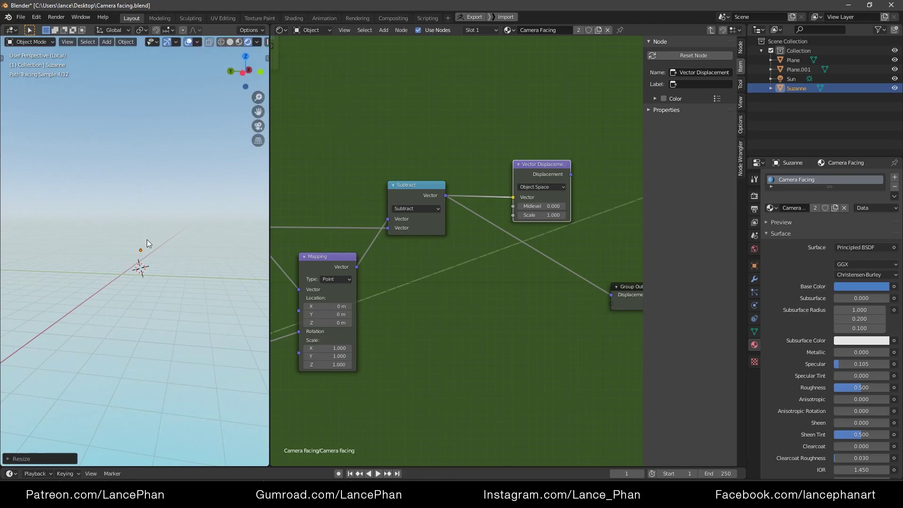
{"action": "key", "text": "KP_Decimal"}
Compare the resized monkey head in solid and rendered shading and examine its displacement from several angles
{"action": "key", "text": "z"}
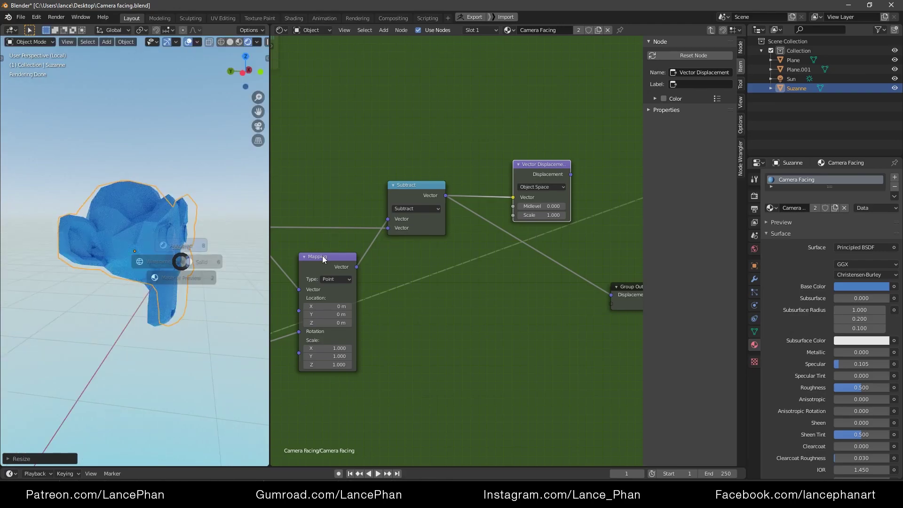
{"action": "left_click", "coordinate": [283, 257]}
{"action": "key", "text": "z"}
{"action": "left_click", "coordinate": [202, 213]}
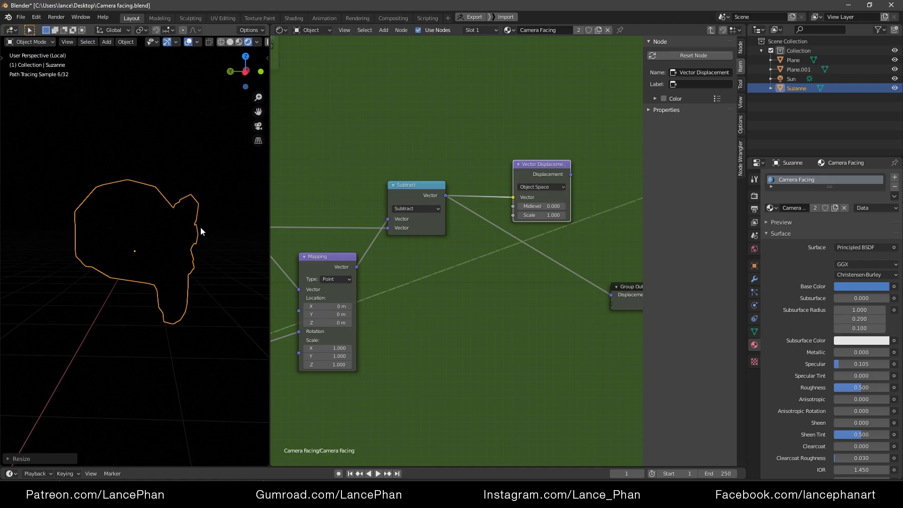
{"action": "middle_click_drag", "start_coordinate": [191, 233], "coordinate": [178, 210]}
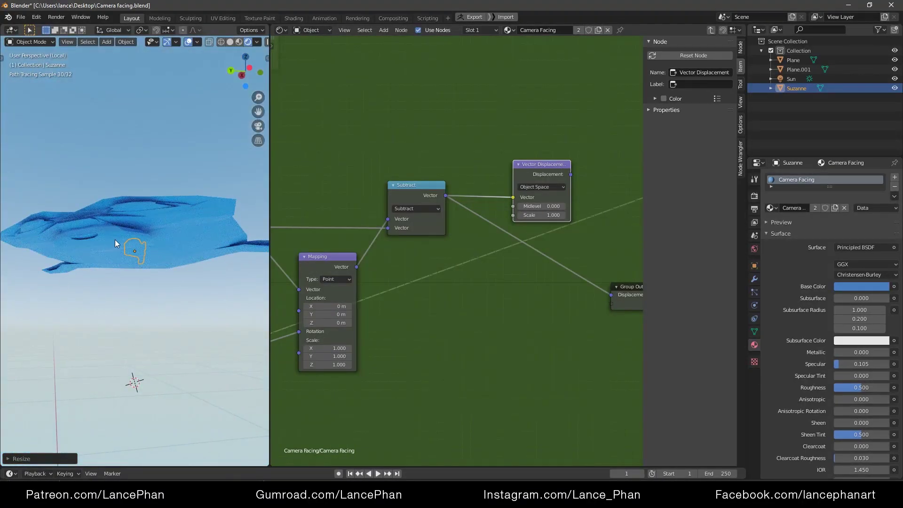
{"action": "mouse_move", "coordinate": [121, 239]}
{"action": "middle_mouse_down"}
{"action": "mouse_move", "coordinate": [132, 247]}
{"action": "mouse_move", "coordinate": [149, 232]}
{"action": "mouse_move", "coordinate": [135, 237]}
{"action": "middle_mouse_up"}
{"action": "middle_click_drag", "start_coordinate": [94, 262], "coordinate": [176, 259]}
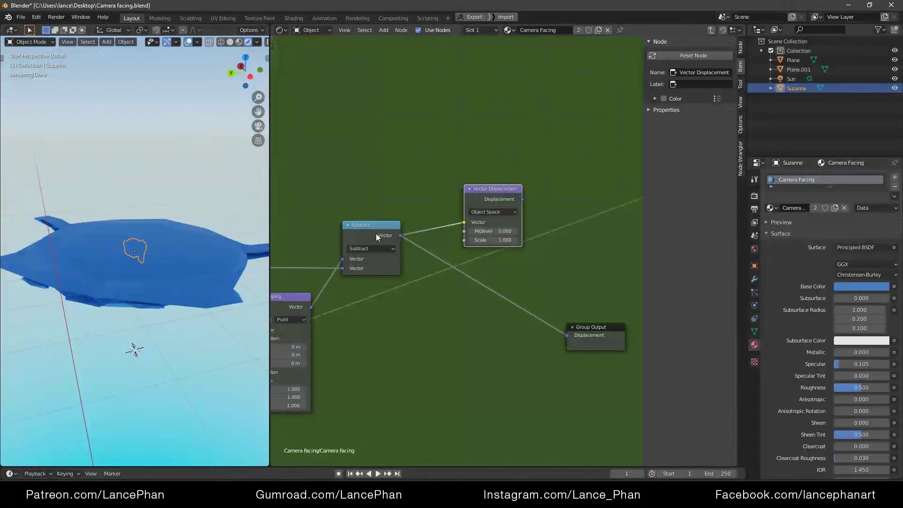
Select Object Space for the Vector Displacement node and place the node closer to the Subtract node
{"action": "left_click_drag", "start_coordinate": [480, 195], "coordinate": [474, 196]}
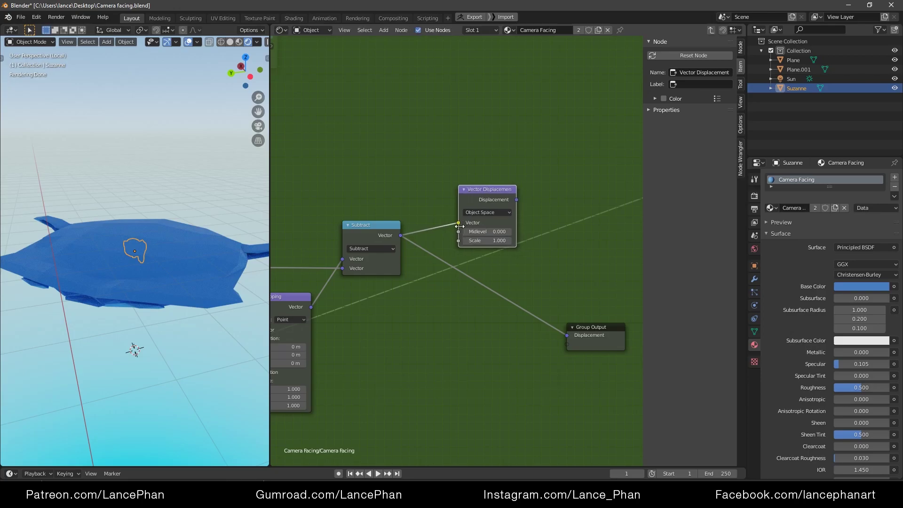
{"action": "left_click", "coordinate": [476, 213]}
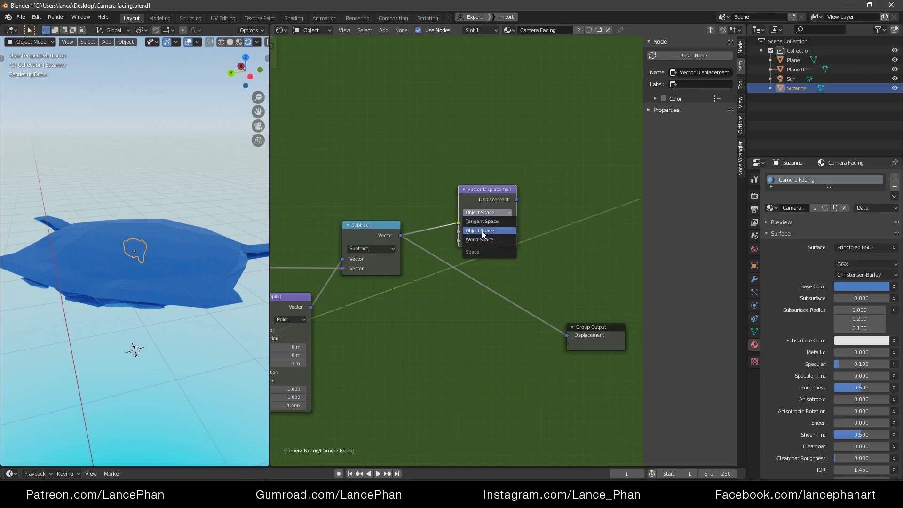
{"action": "left_click", "coordinate": [475, 230]}
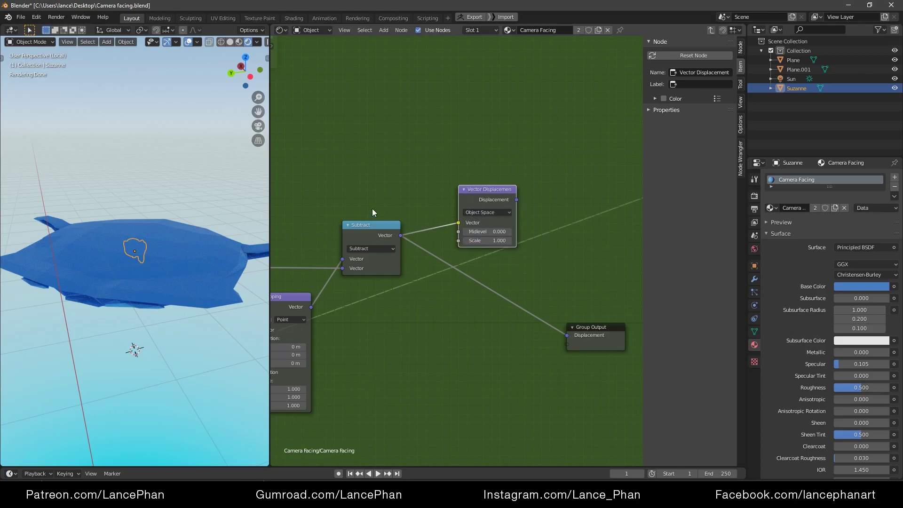
{"action": "left_click_drag", "start_coordinate": [331, 201], "coordinate": [411, 294]}
{"action": "left_click_drag", "start_coordinate": [409, 162], "coordinate": [332, 310]}
{"action": "left_click_drag", "start_coordinate": [483, 192], "coordinate": [473, 204]}
Connect the Vector Displacement output to the Group Output's Displacement and line up the Group Output beside it
{"action": "middle_click_drag", "start_coordinate": [76, 235], "coordinate": [120, 247]}
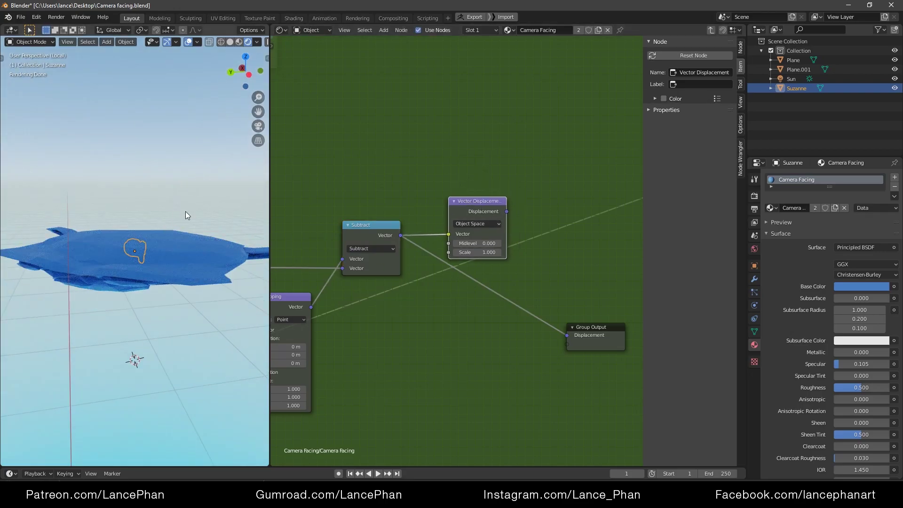
{"action": "left_click_drag", "start_coordinate": [507, 211], "coordinate": [566, 338]}
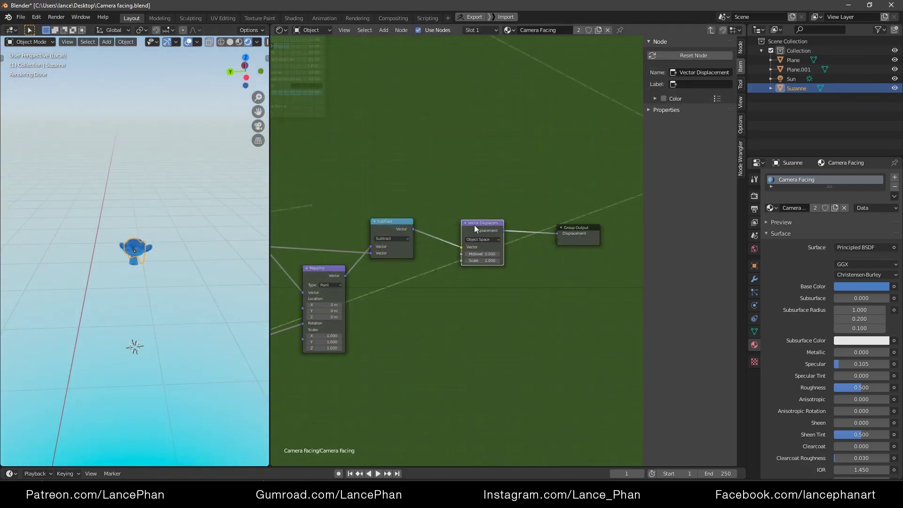
{"action": "mouse_move", "coordinate": [235, 220]}
{"action": "middle_mouse_down"}
{"action": "mouse_move", "coordinate": [66, 219]}
{"action": "mouse_move", "coordinate": [140, 230]}
{"action": "mouse_move", "coordinate": [68, 241]}
{"action": "middle_mouse_up"}
Toggle between solid and rendered shading to check the monkey head from different angles
{"action": "key", "text": "z"}
{"action": "left_click", "coordinate": [224, 241]}
{"action": "key", "text": "z"}
{"action": "left_click", "coordinate": [179, 199]}
{"action": "mouse_move", "coordinate": [143, 233]}
{"action": "middle_mouse_down"}
{"action": "mouse_move", "coordinate": [169, 166]}
{"action": "mouse_move", "coordinate": [131, 231]}
{"action": "mouse_move", "coordinate": [168, 257]}
{"action": "middle_mouse_up"}
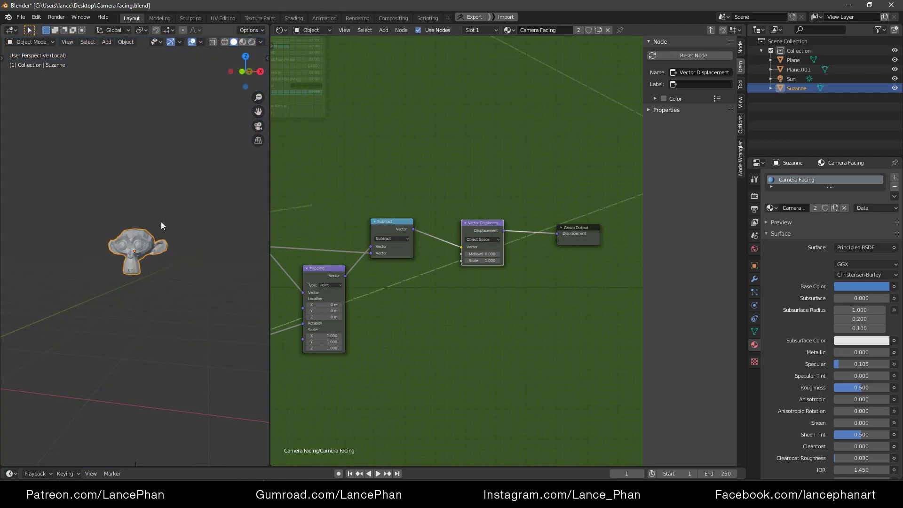